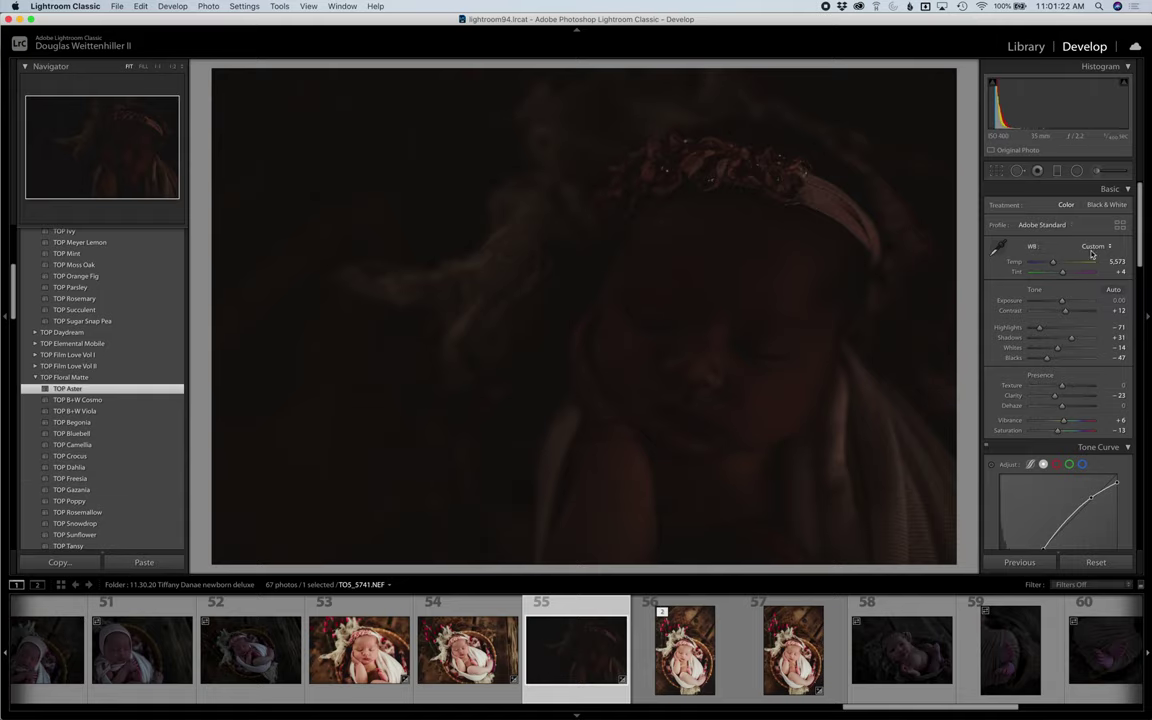
# Raise the dark newborn photo's exposure to +2.40 and set its white balance temperature to 5,211
pyautogui.click(1074, 302)
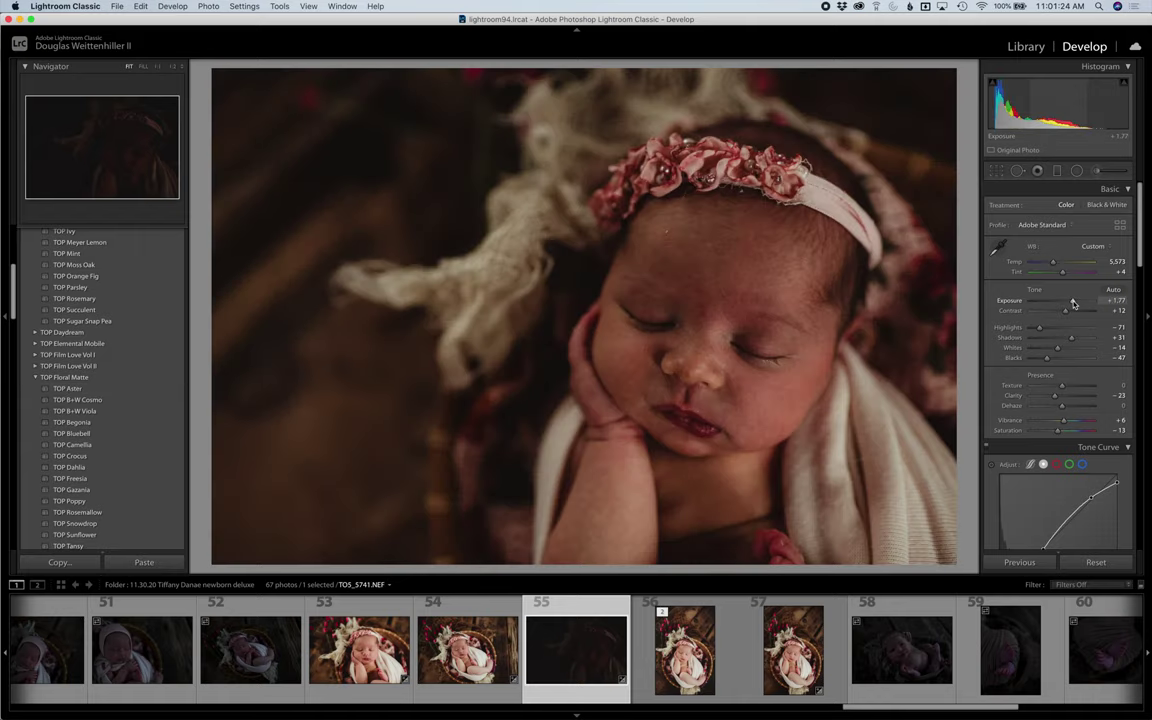
pyautogui.press('Up')
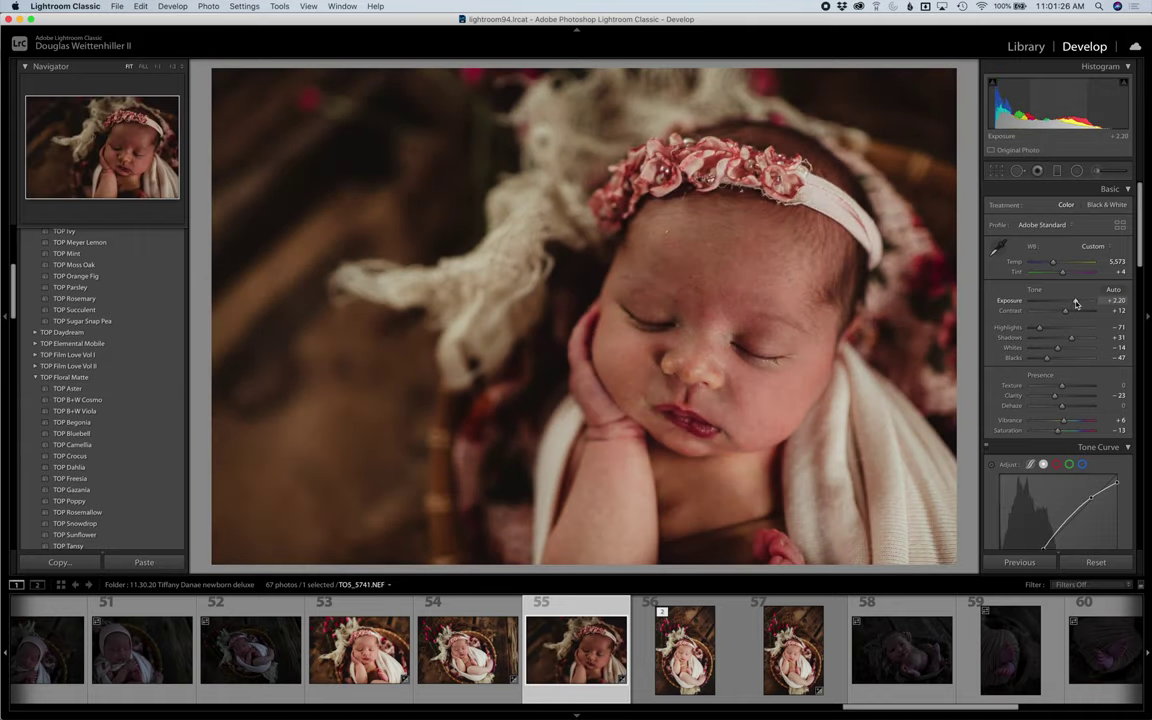
pyautogui.moveTo(1076, 303); pyautogui.dragTo(1077, 304)
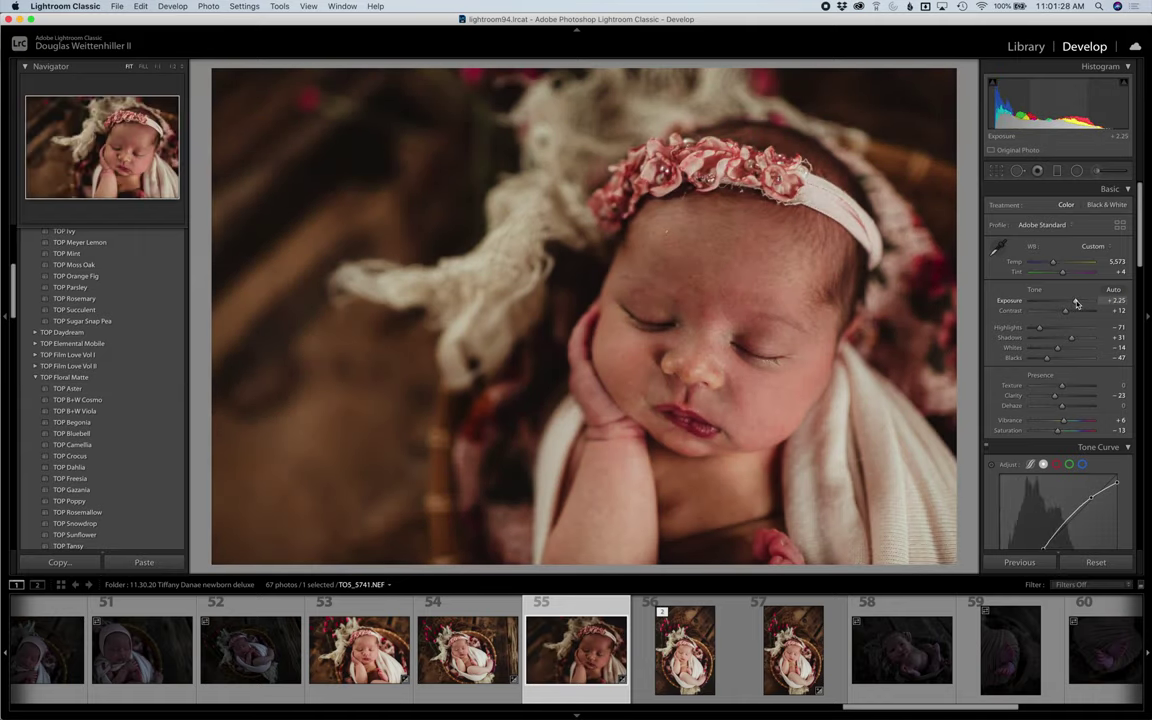
pyautogui.moveTo(1076, 303); pyautogui.dragTo(1078, 303)
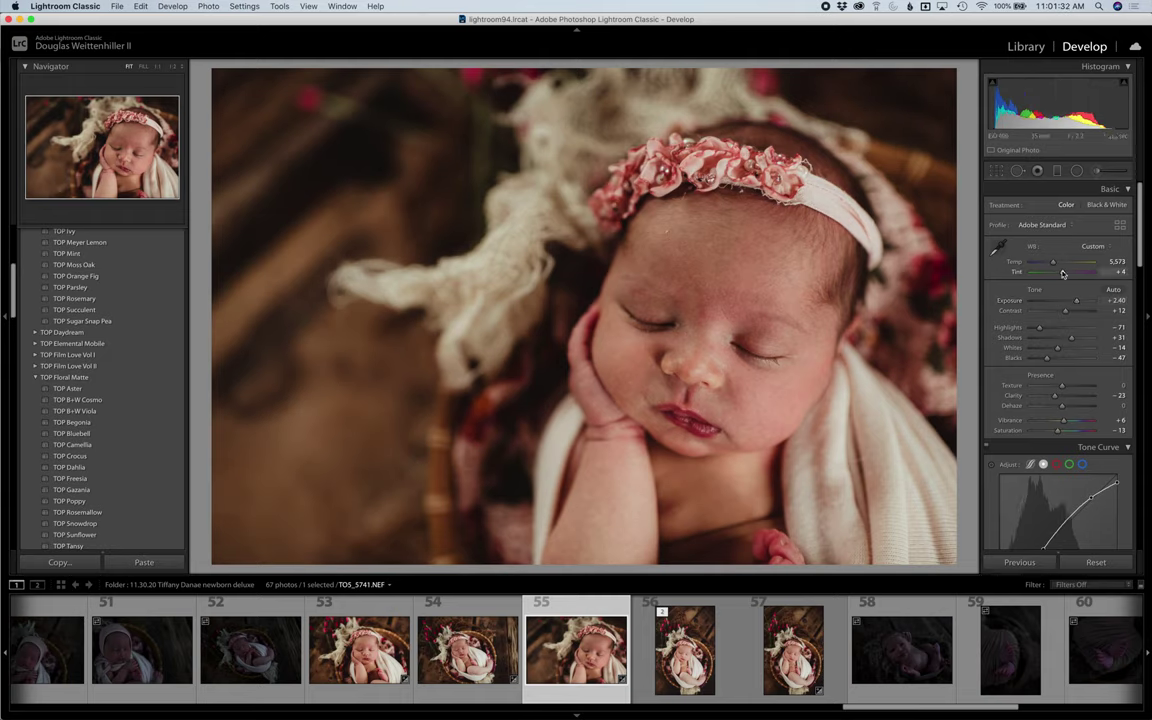
pyautogui.moveTo(1055, 264); pyautogui.dragTo(1053, 264)
pyautogui.moveTo(1053, 264); pyautogui.dragTo(1052, 266)
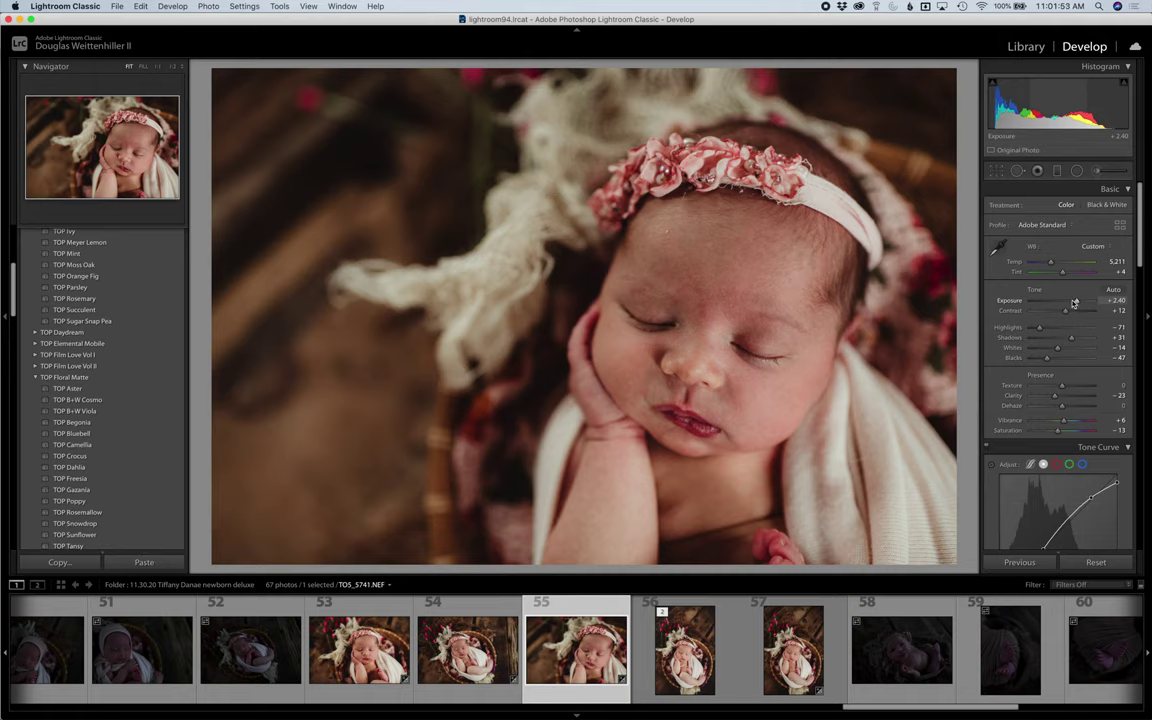
# Paint the TOP Jaundice reduction brush effect over the baby's face and chest, and close the adjustment brush
pyautogui.click(1097, 173)
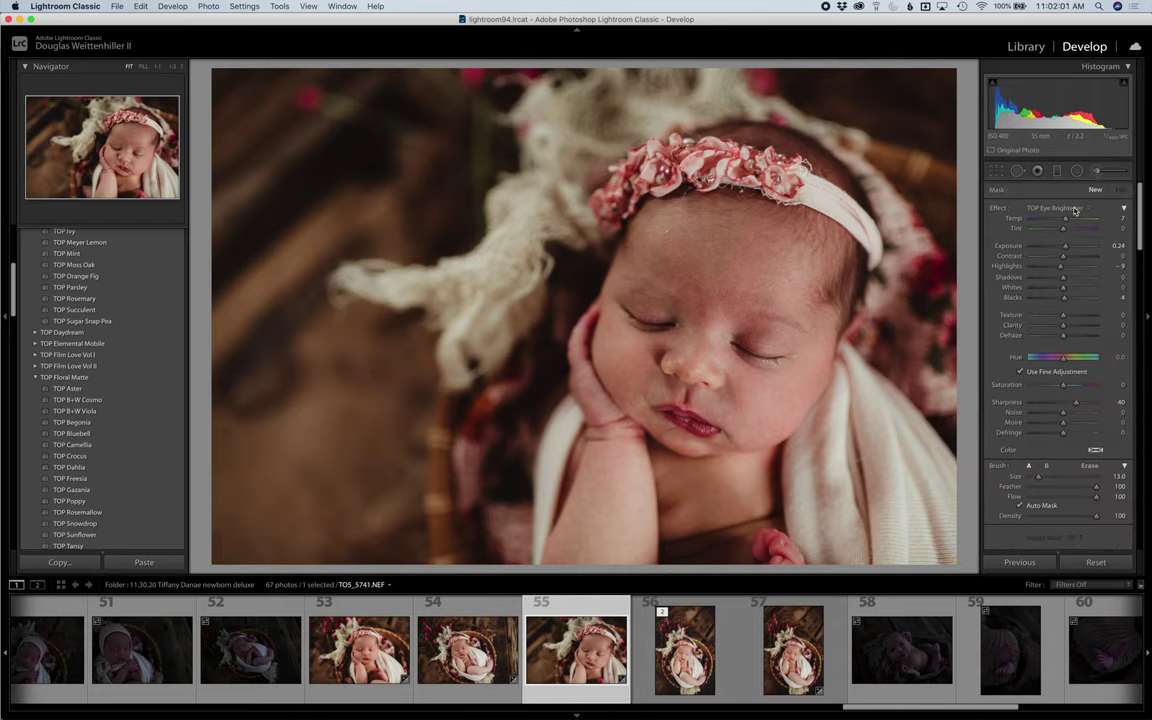
pyautogui.click(1060, 208)
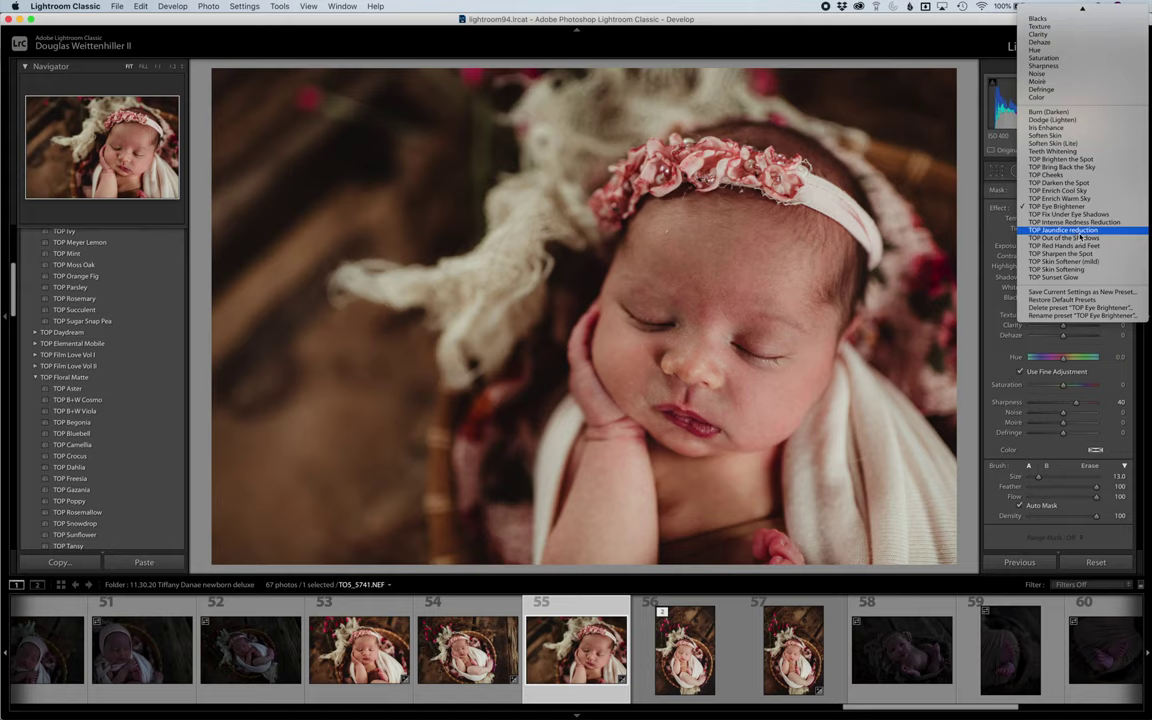
pyautogui.click(1080, 233)
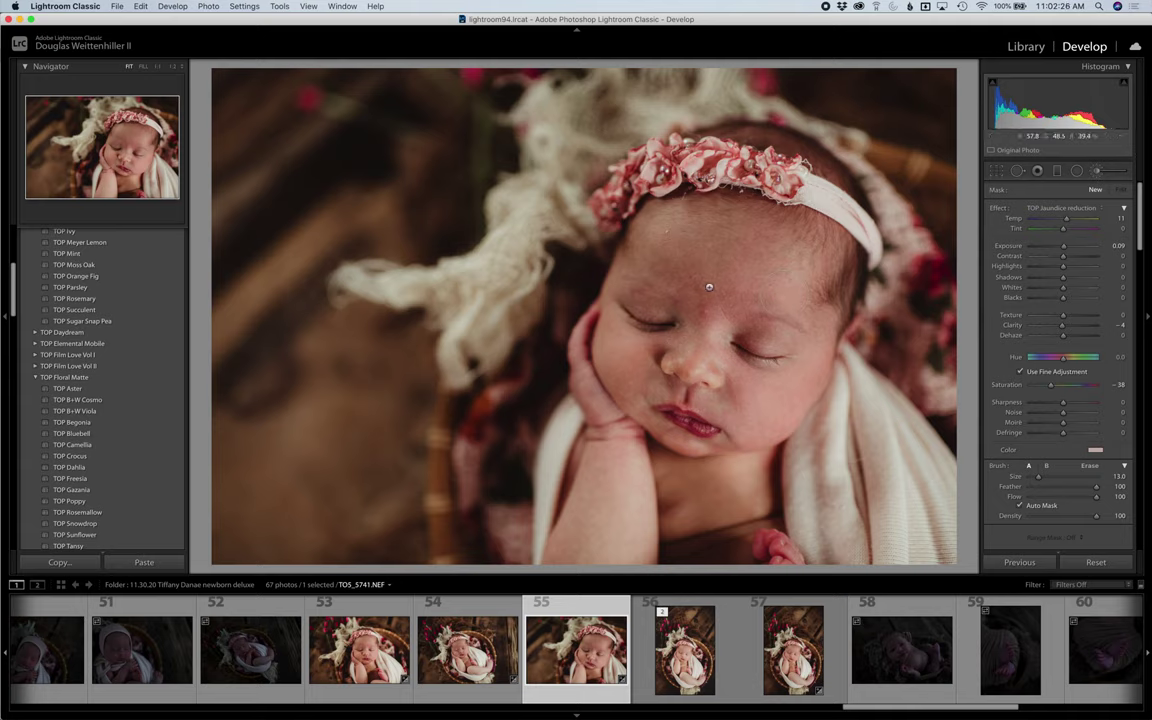
pyautogui.moveTo(709, 287)
pyautogui.mouseDown()
pyautogui.moveTo(585, 250)
pyautogui.moveTo(662, 225)
pyautogui.mouseUp()
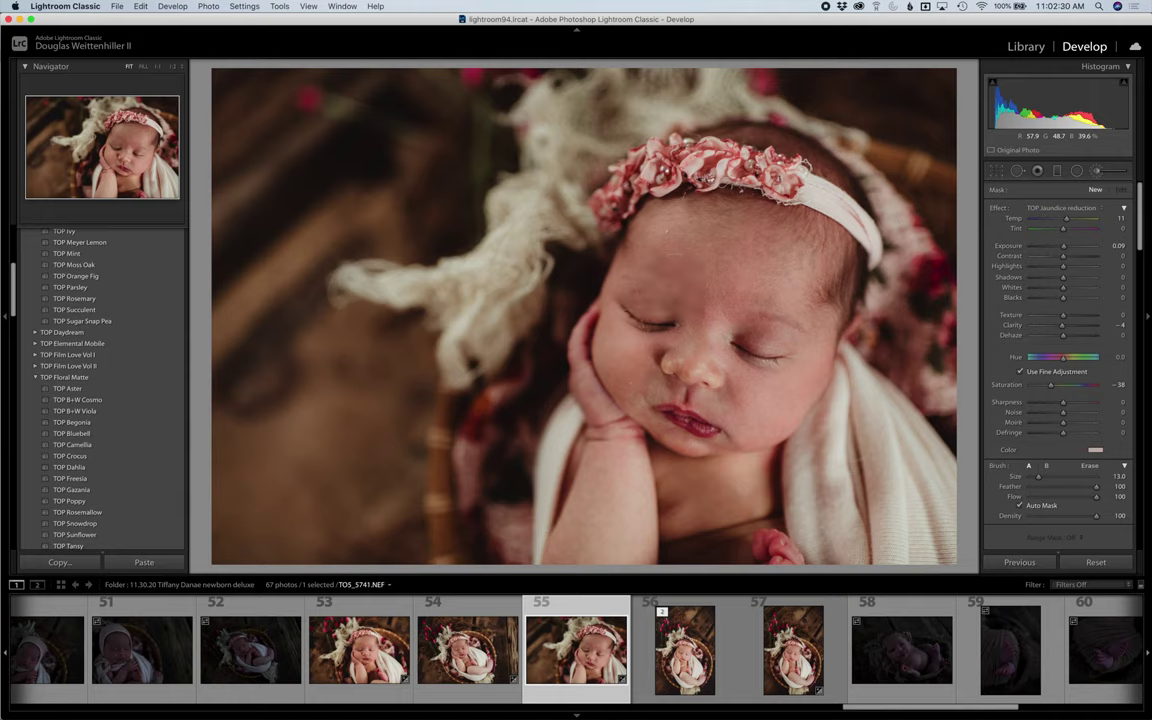
pyautogui.moveTo(676, 448)
pyautogui.mouseDown()
pyautogui.moveTo(687, 492)
pyautogui.moveTo(738, 516)
pyautogui.mouseUp()
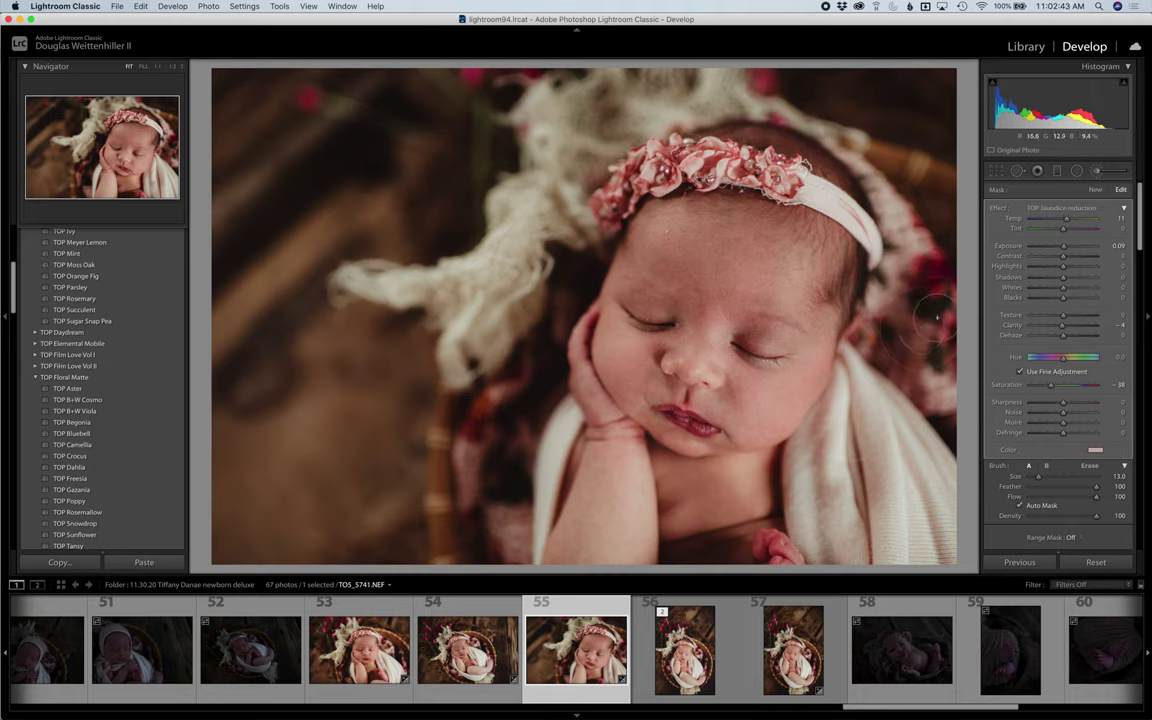
pyautogui.click(1098, 172)
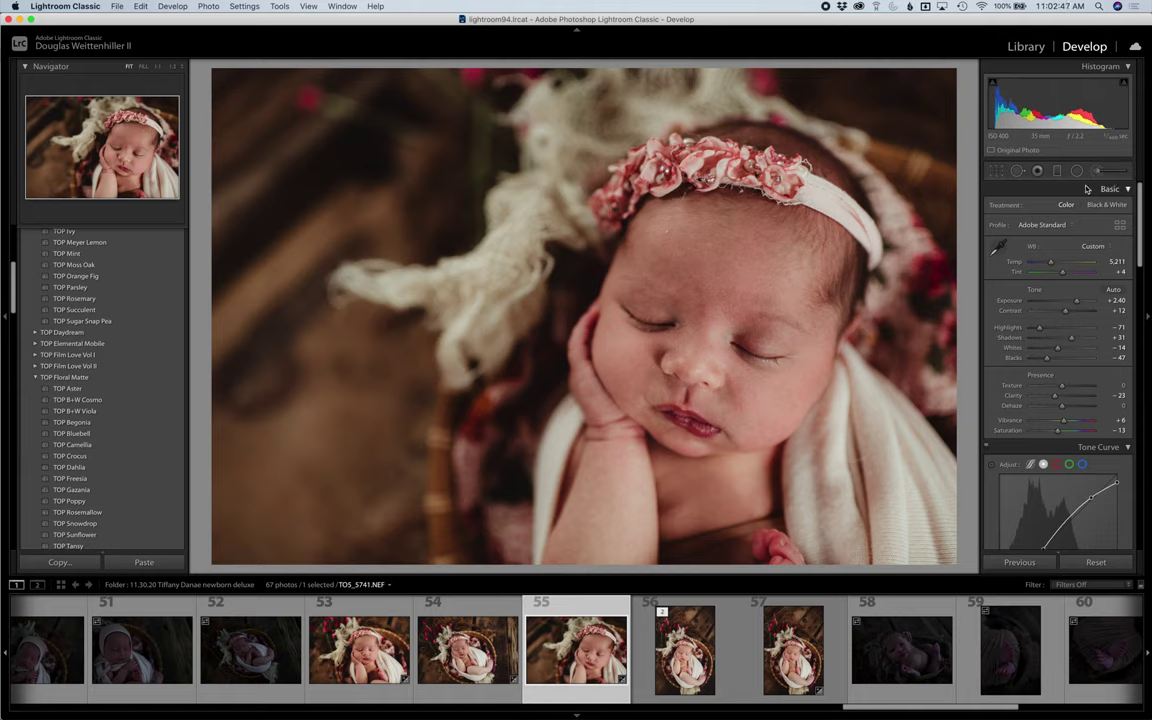
# Add a new brush adjustment with the TOP Red Hands and Feet effect and paint it over the baby's skin
pyautogui.press('k')
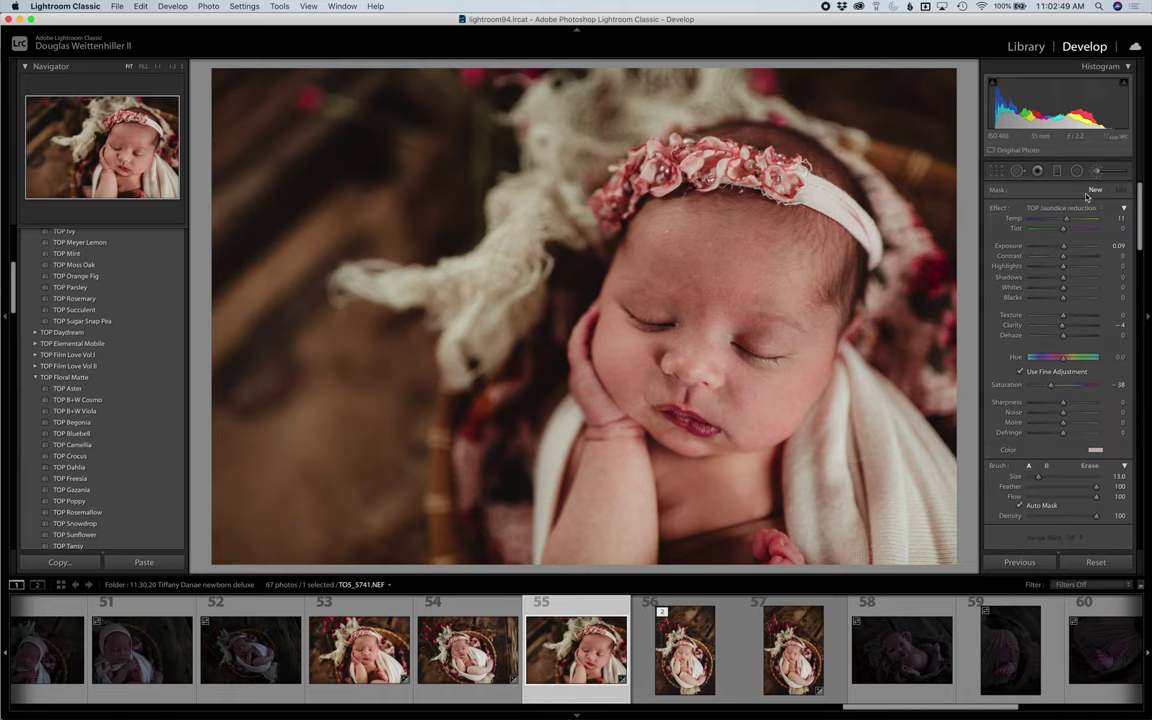
pyautogui.click(1072, 208)
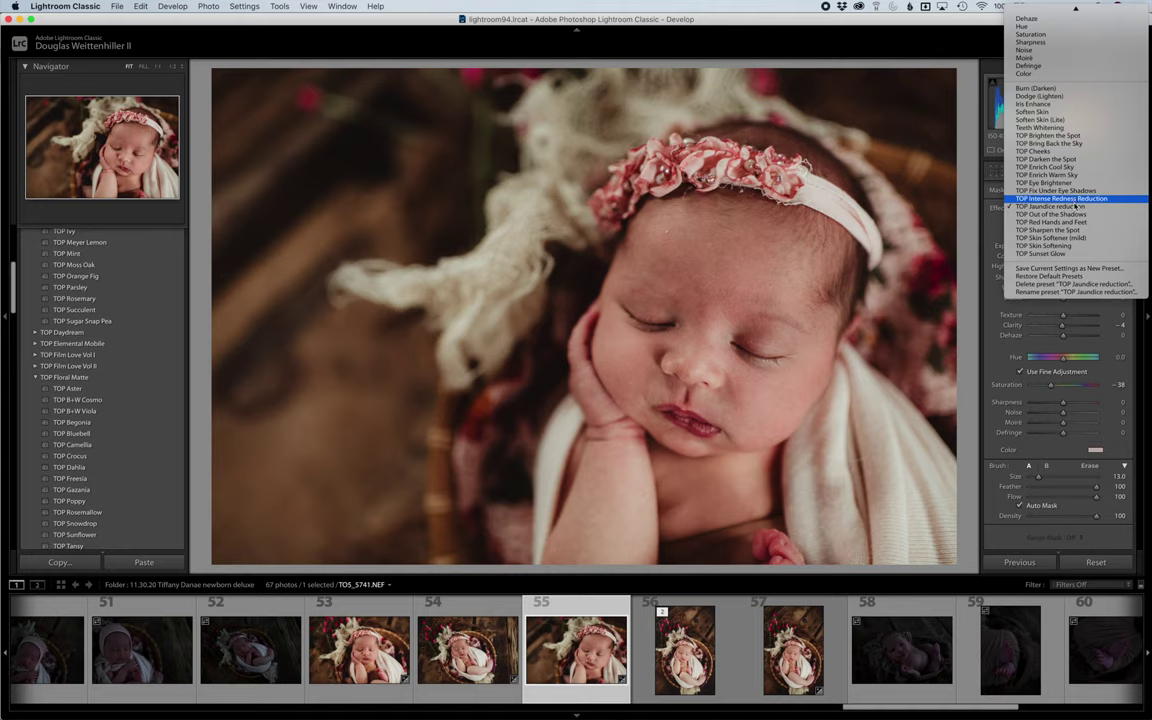
pyautogui.click(1074, 223)
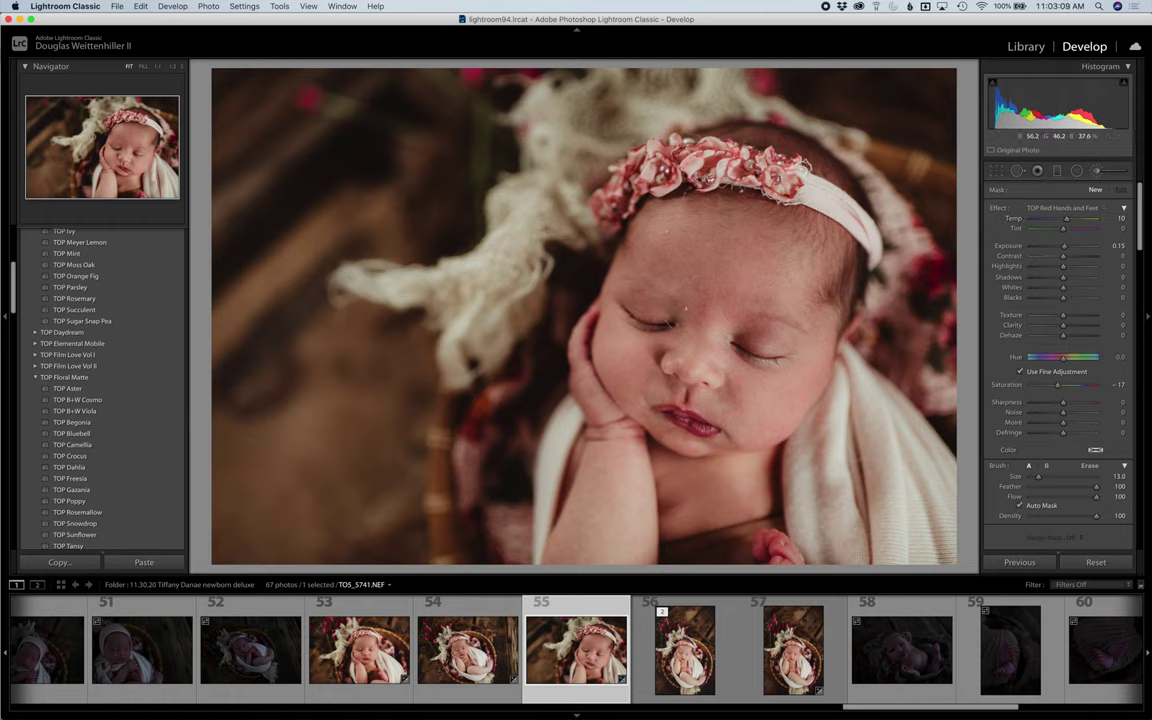
pyautogui.moveTo(700, 225)
pyautogui.mouseDown()
pyautogui.moveTo(720, 195)
pyautogui.moveTo(680, 190)
pyautogui.moveTo(751, 234)
pyautogui.moveTo(816, 148)
pyautogui.moveTo(665, 125)
pyautogui.moveTo(639, 349)
pyautogui.moveTo(632, 335)
pyautogui.moveTo(640, 385)
pyautogui.moveTo(730, 525)
pyautogui.moveTo(767, 550)
pyautogui.moveTo(755, 586)
pyautogui.mouseUp()
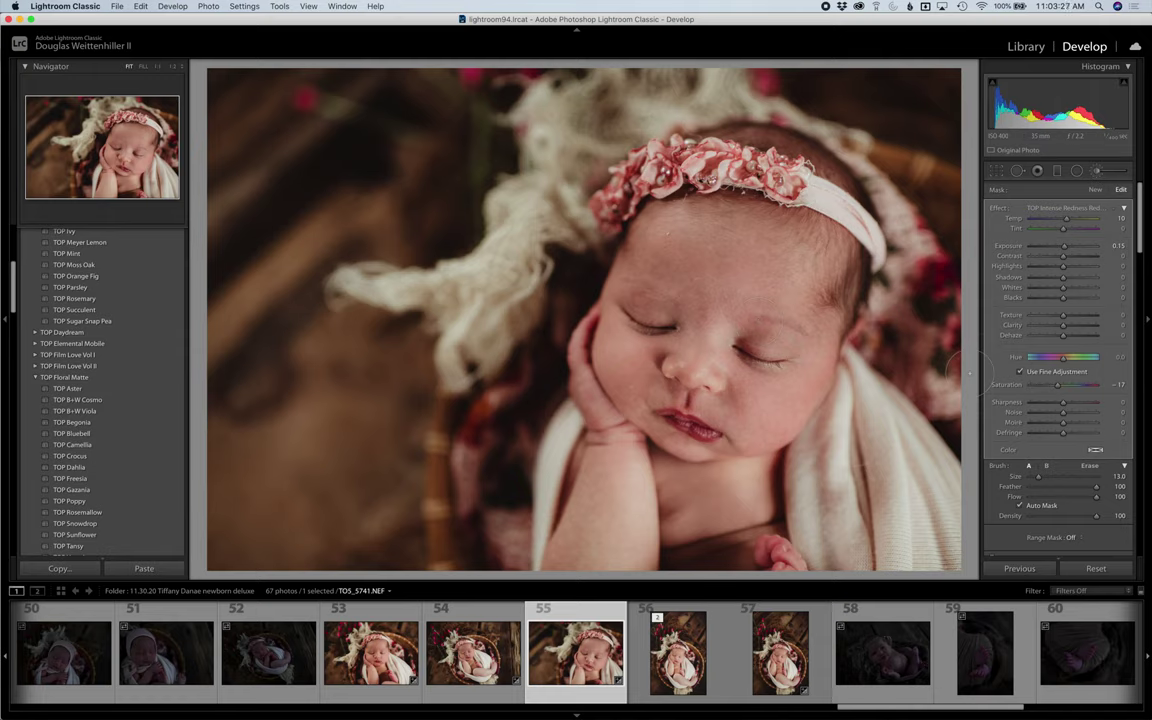
# Create a new brush mask with the TOP Skin Softening effect and paint it on the baby's forehead at 1:2 magnification
pyautogui.click(1095, 190)
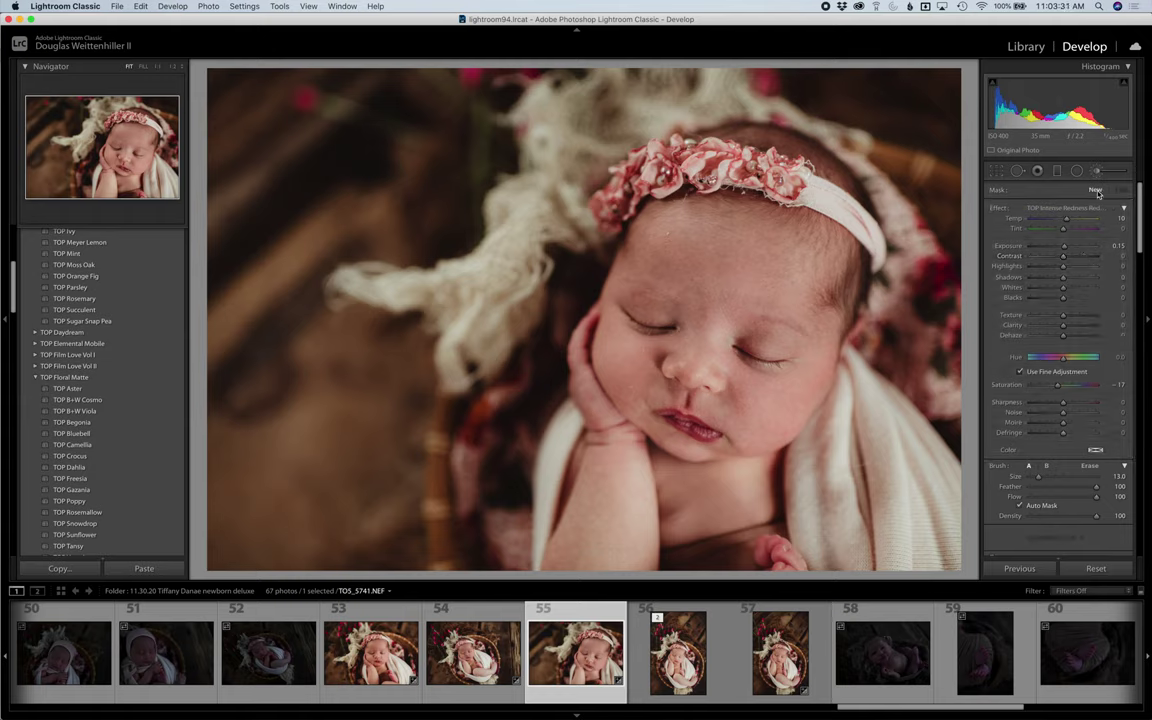
pyautogui.click(1085, 207)
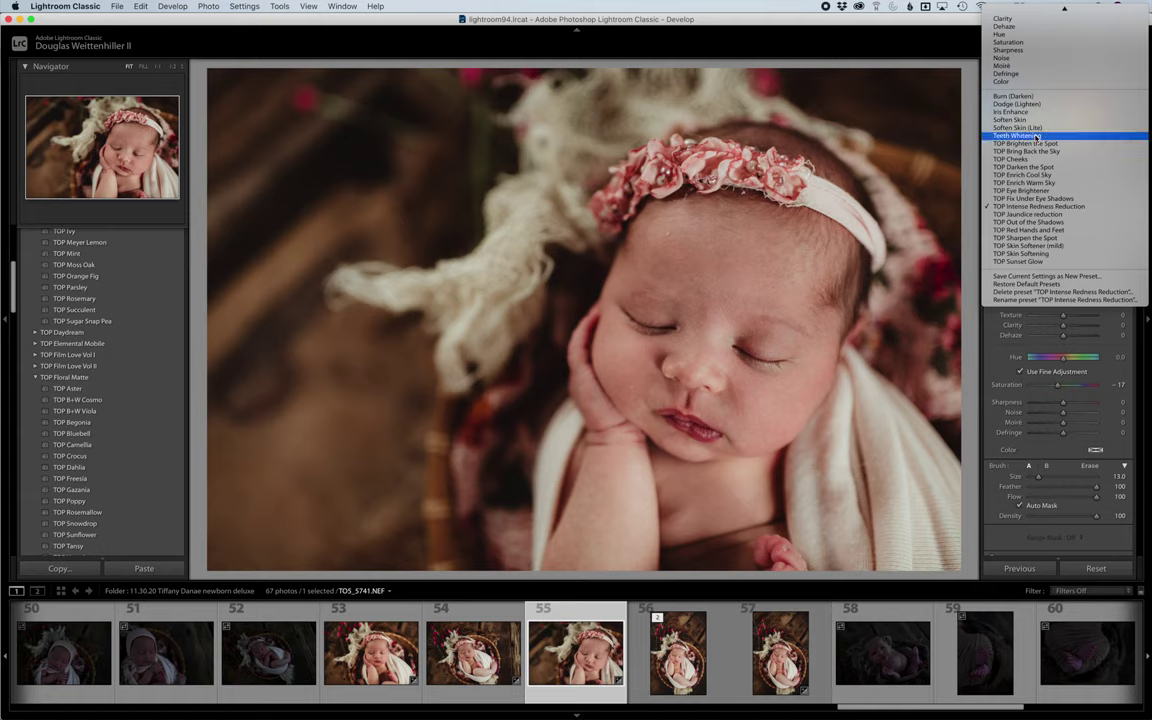
pyautogui.click(1057, 255)
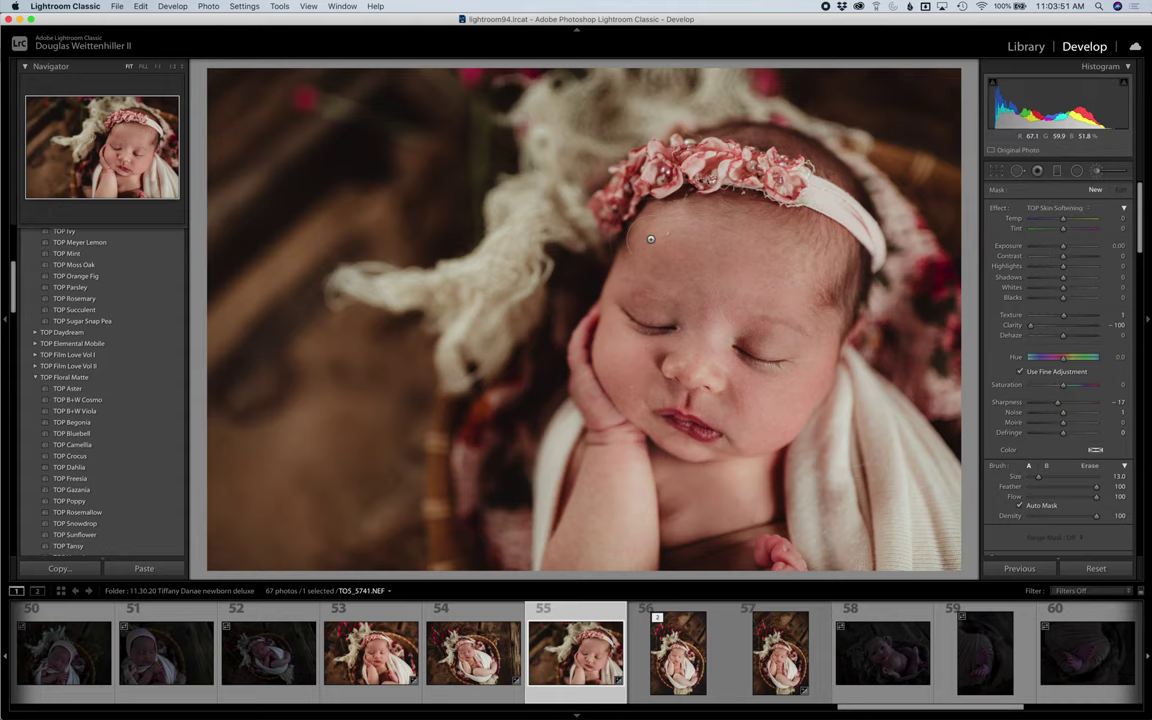
pyautogui.click(172, 66)
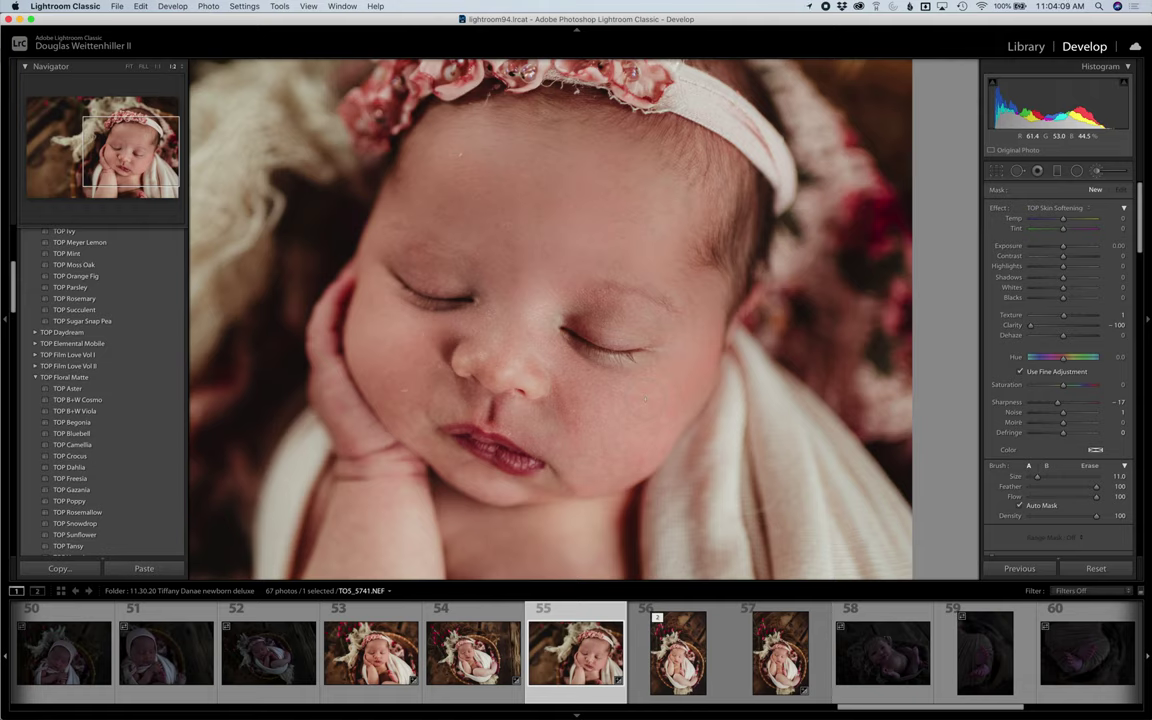
pyautogui.click(505, 225)
# Extend the skin softening along the edge of the face with a size 5 brush, and enlarge the brush to size 8
pyautogui.press('[')
pyautogui.press('[')
pyautogui.press('[')
pyautogui.press('[')
pyautogui.press('[')
pyautogui.press('[')
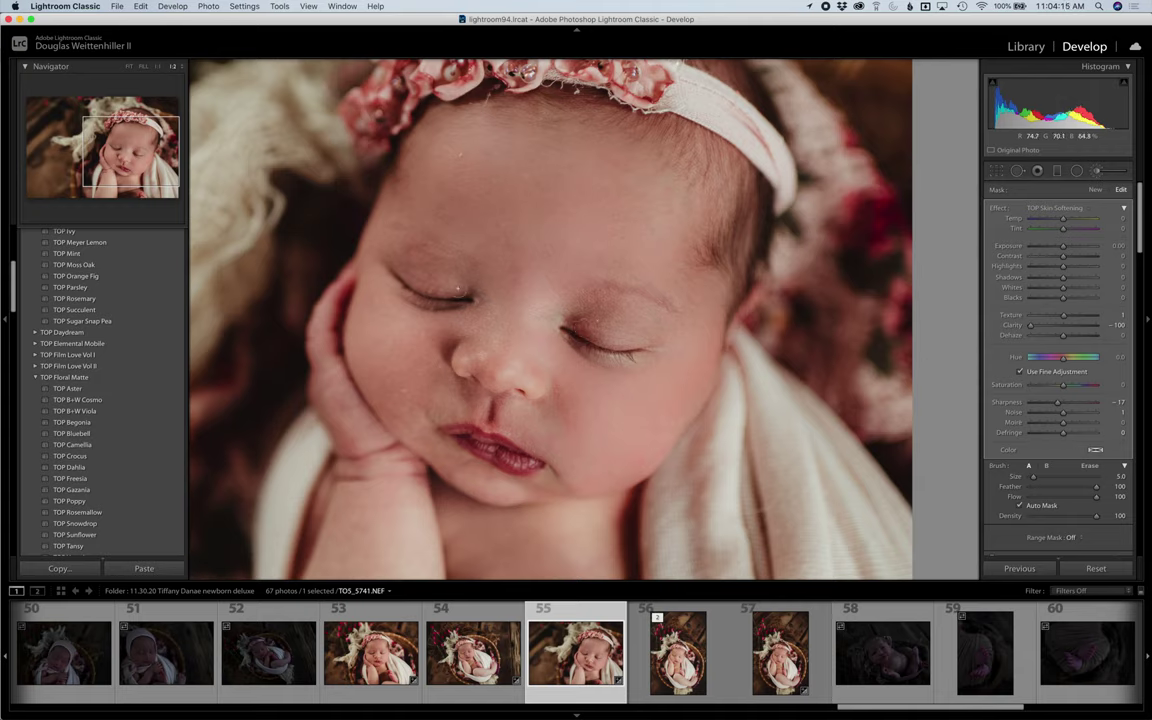
pyautogui.moveTo(358, 298); pyautogui.dragTo(386, 220)
pyautogui.press(']')
pyautogui.press(']')
pyautogui.press(']')
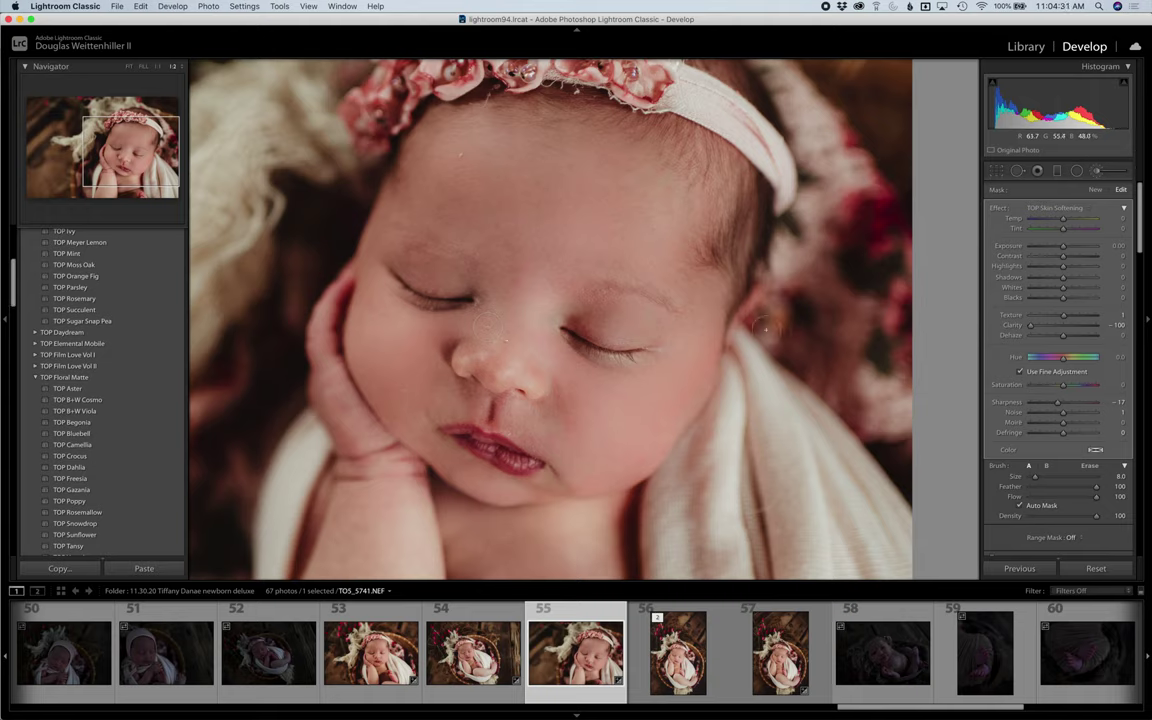
# Compare the whole photo with the brush adjustments turned off and on
pyautogui.click(129, 67)
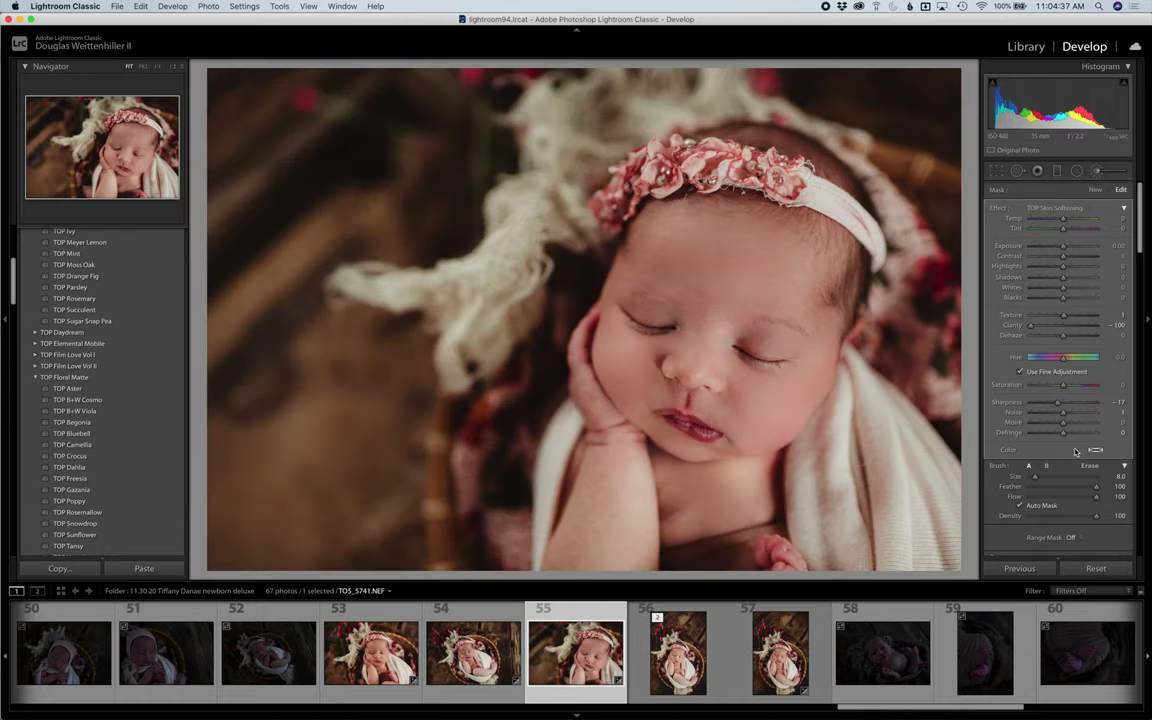
pyautogui.scroll(-3, 1040, 470)
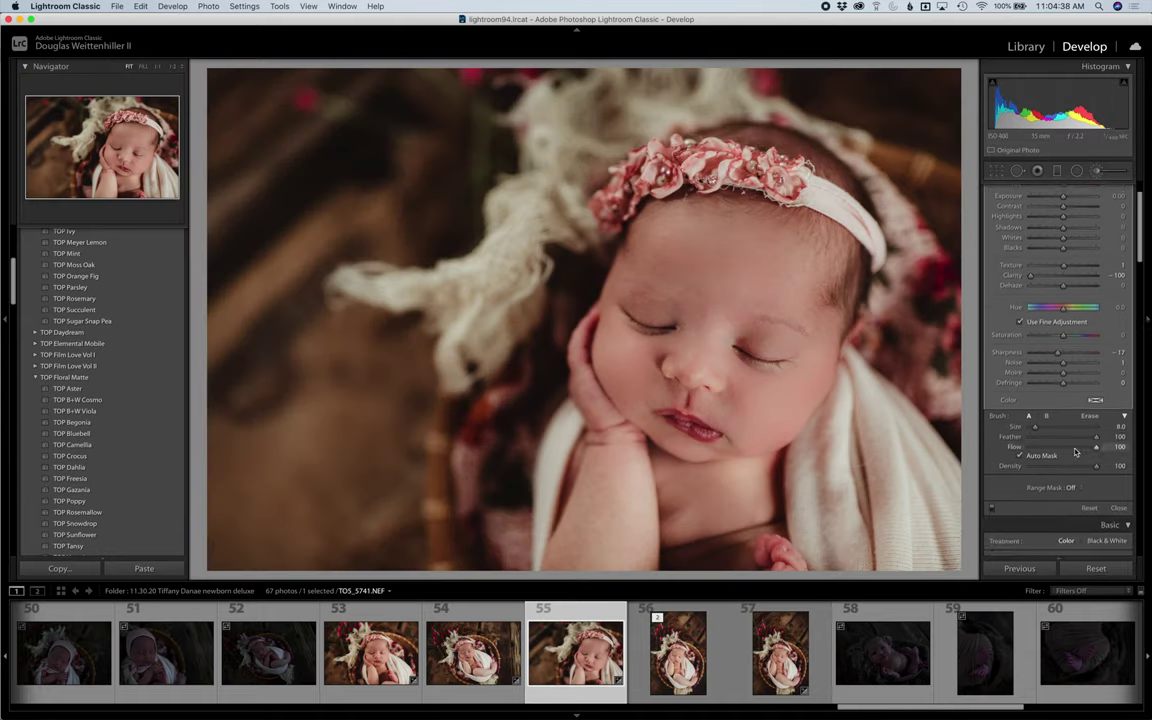
pyautogui.click(991, 497)
pyautogui.click(991, 497)
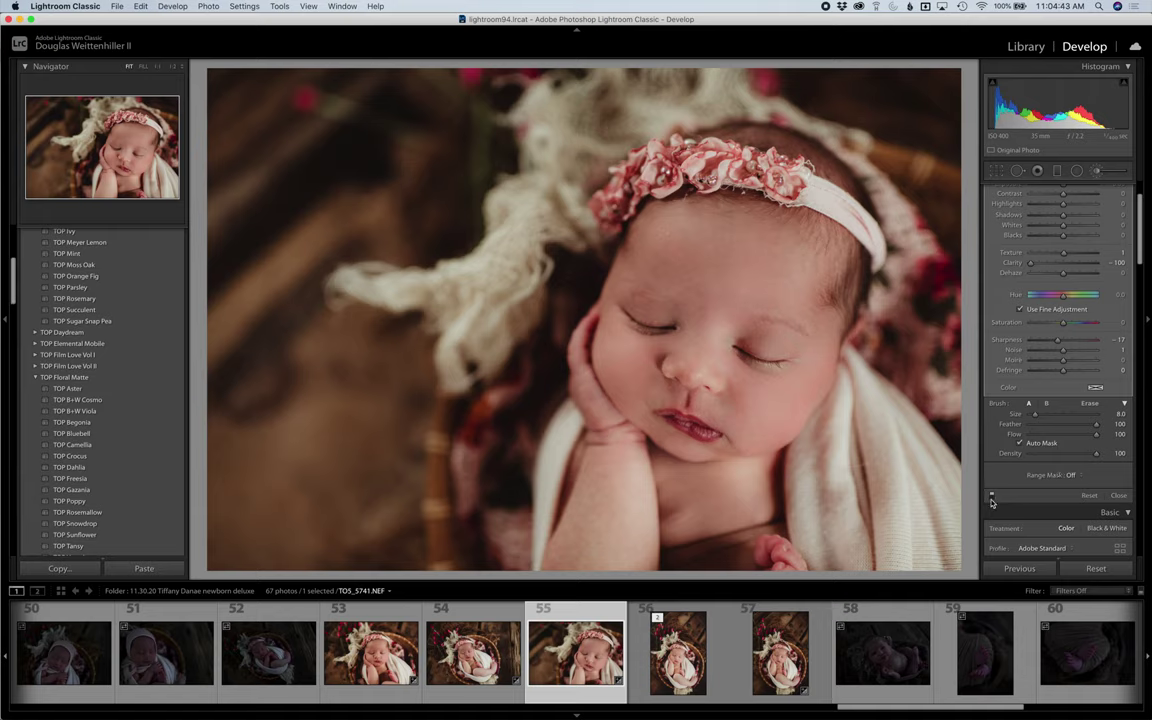
pyautogui.click(991, 497)
pyautogui.click(991, 497)
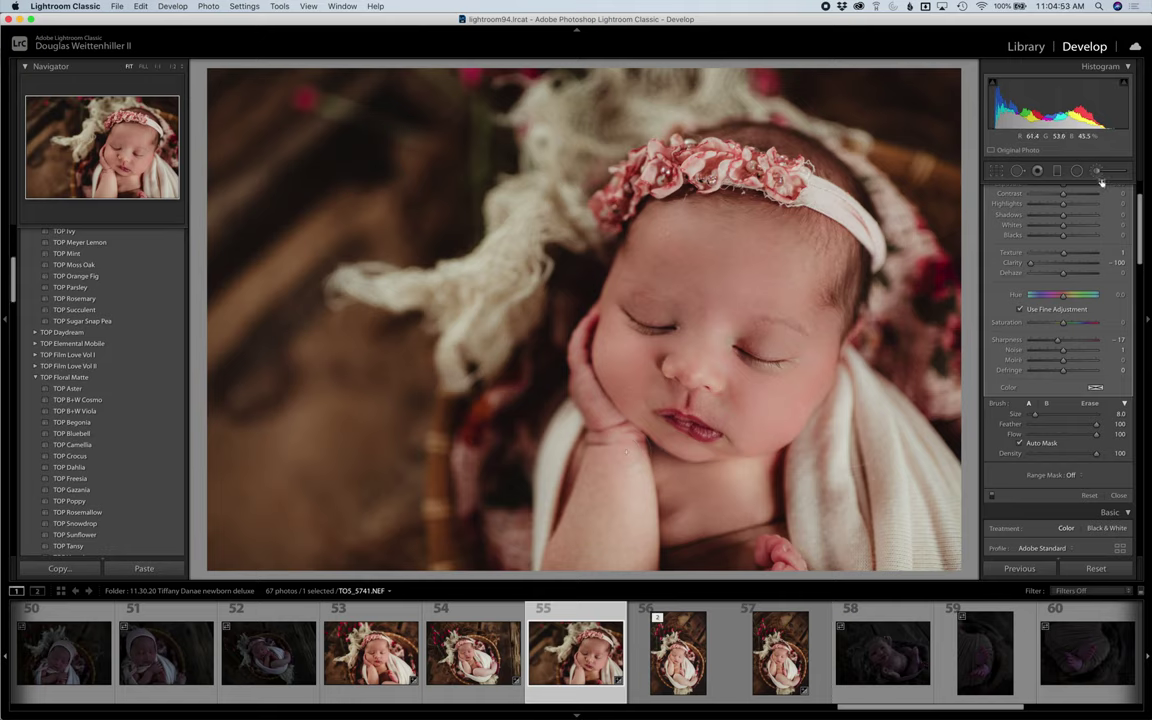
# Start a fresh brush adjustment with the TOP Sharpen the Spot effect and paint it over the baby's closed eye and lashes
pyautogui.scroll(3, 1095, 209)
pyautogui.press('k')
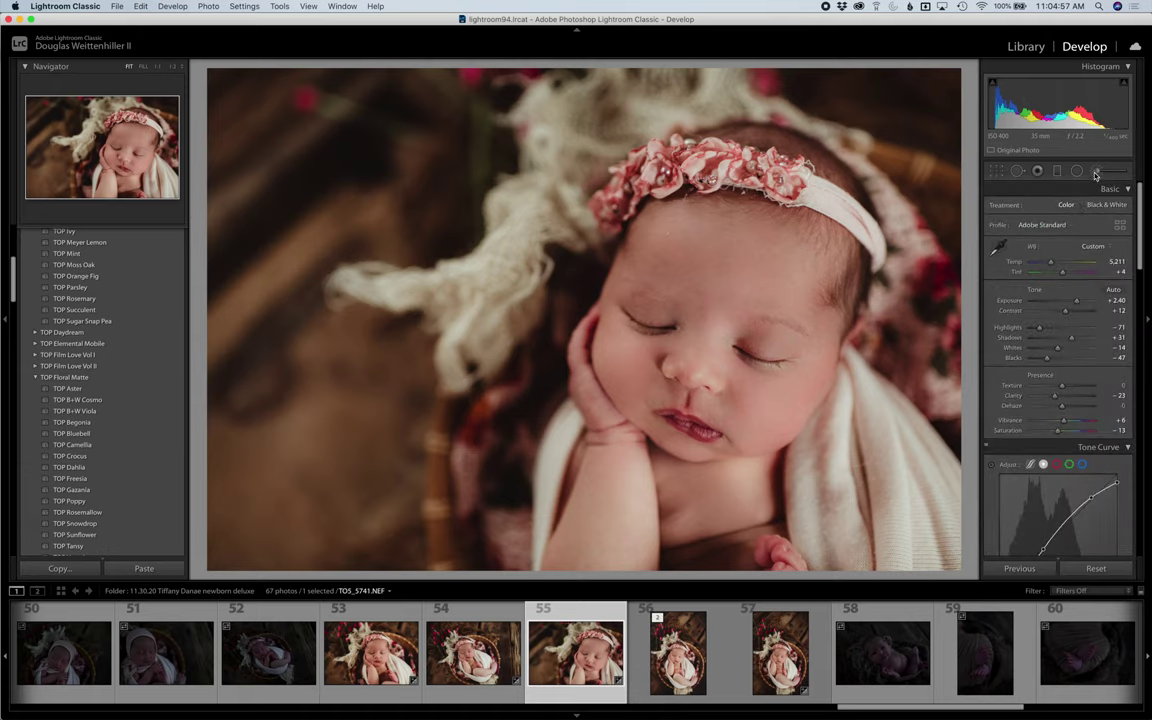
pyautogui.click(1096, 175)
pyautogui.click(1058, 208)
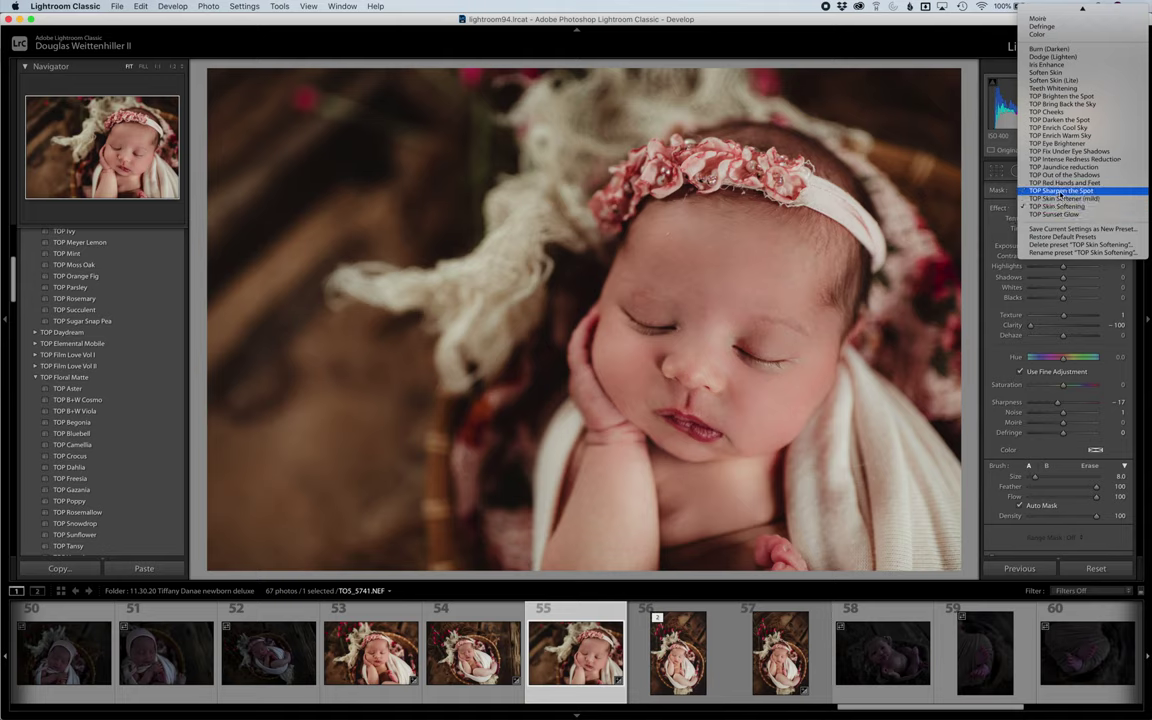
pyautogui.click(1060, 191)
pyautogui.moveTo(782, 364); pyautogui.dragTo(735, 345)
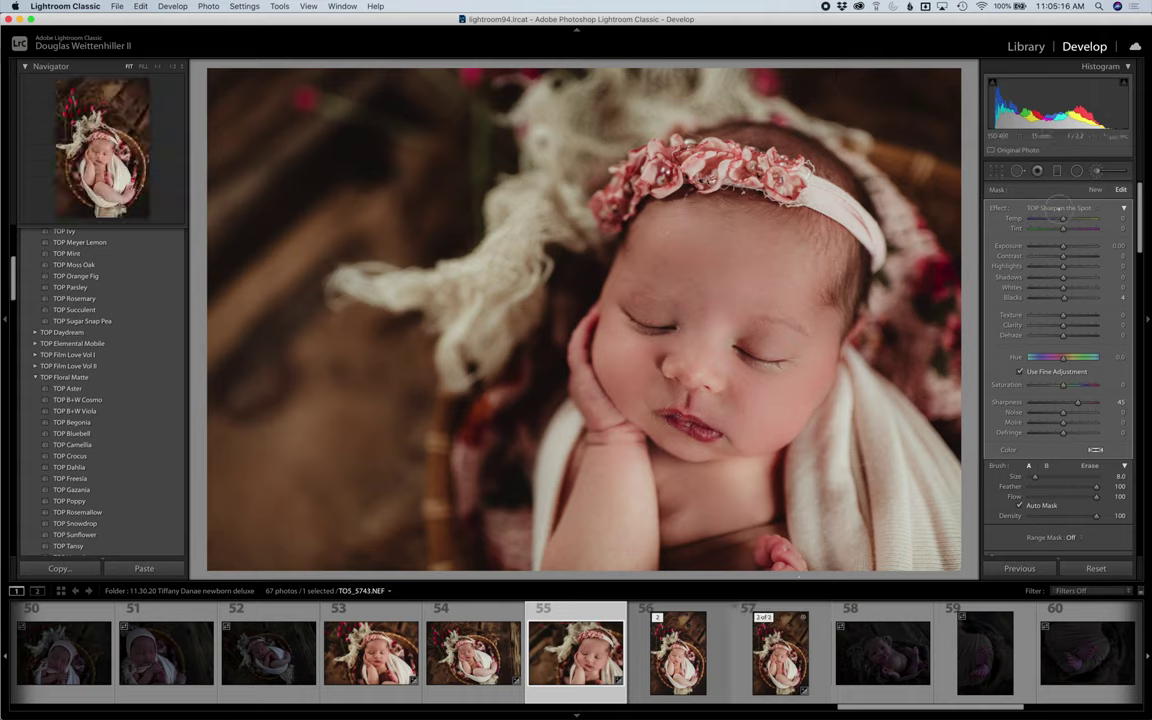
# Create a new brush mask with the TOP Brighten the Spot effect and paint it from beside the toes up toward the cheek
pyautogui.click(1096, 190)
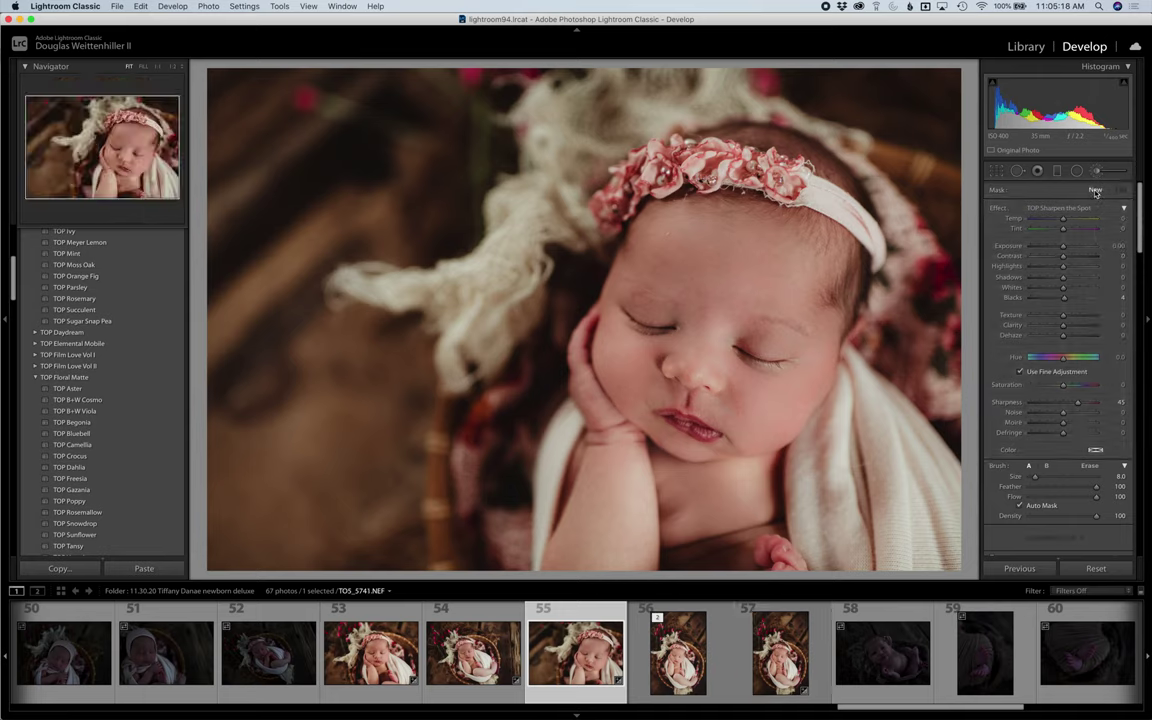
pyautogui.click(1082, 207)
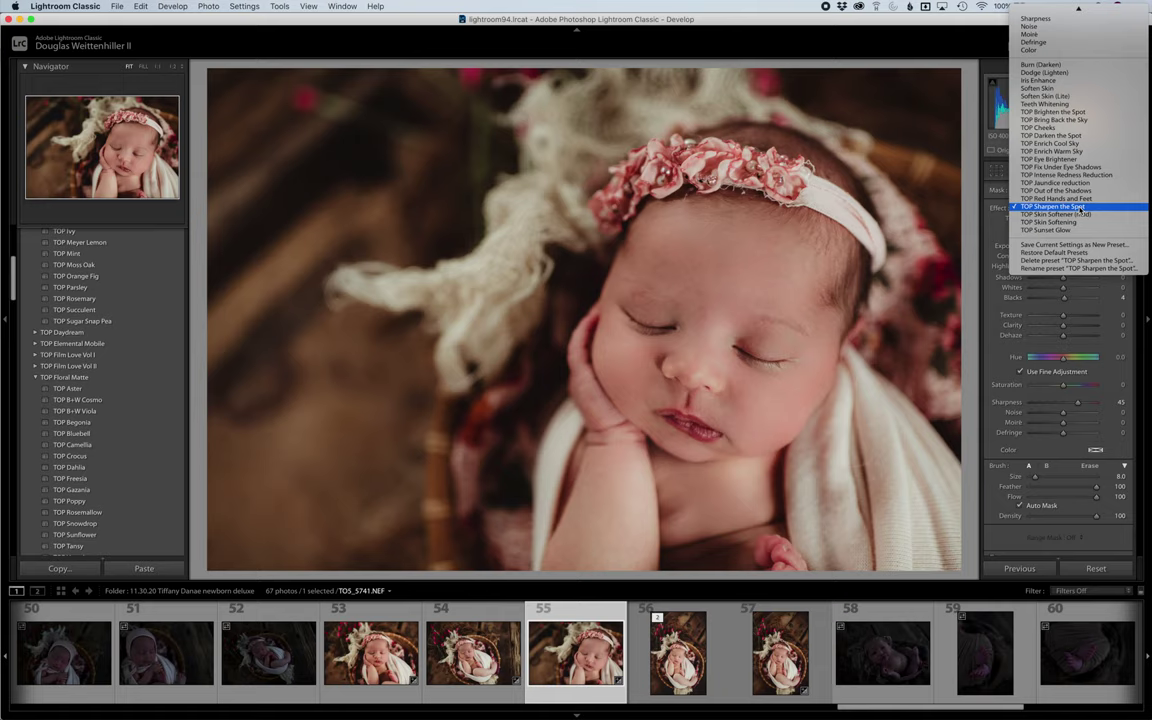
pyautogui.click(1094, 113)
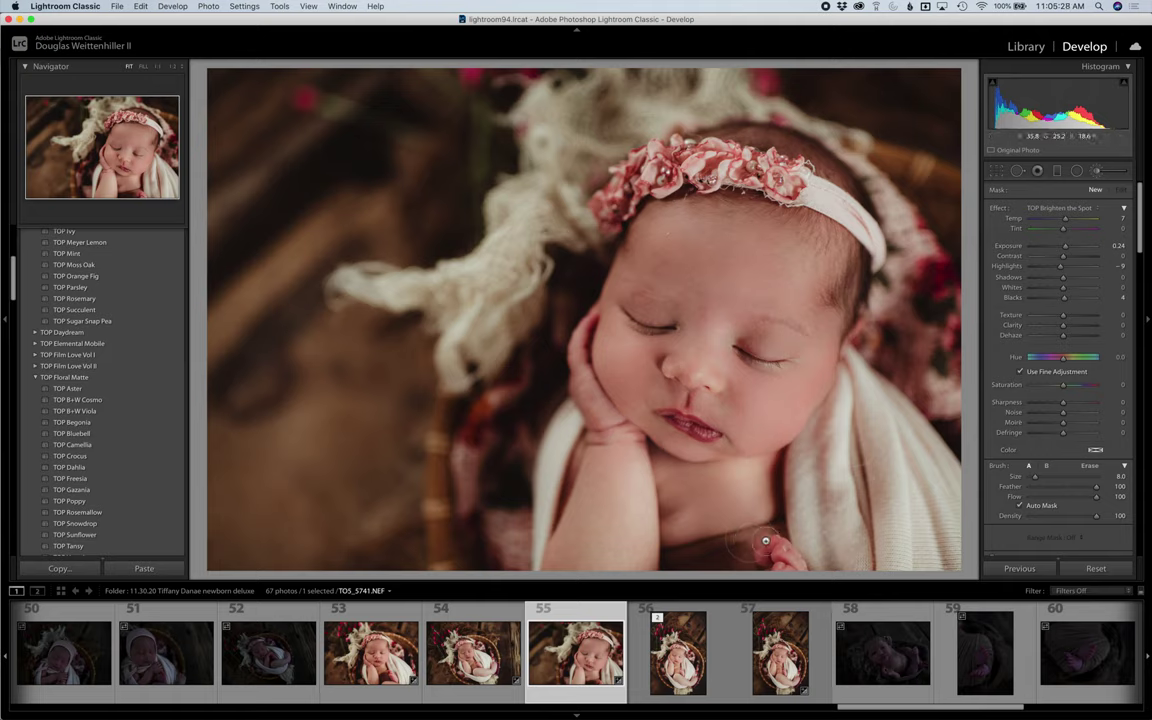
pyautogui.moveTo(720, 558)
pyautogui.mouseDown()
pyautogui.moveTo(690, 540)
pyautogui.moveTo(656, 458)
pyautogui.moveTo(814, 441)
pyautogui.mouseUp()
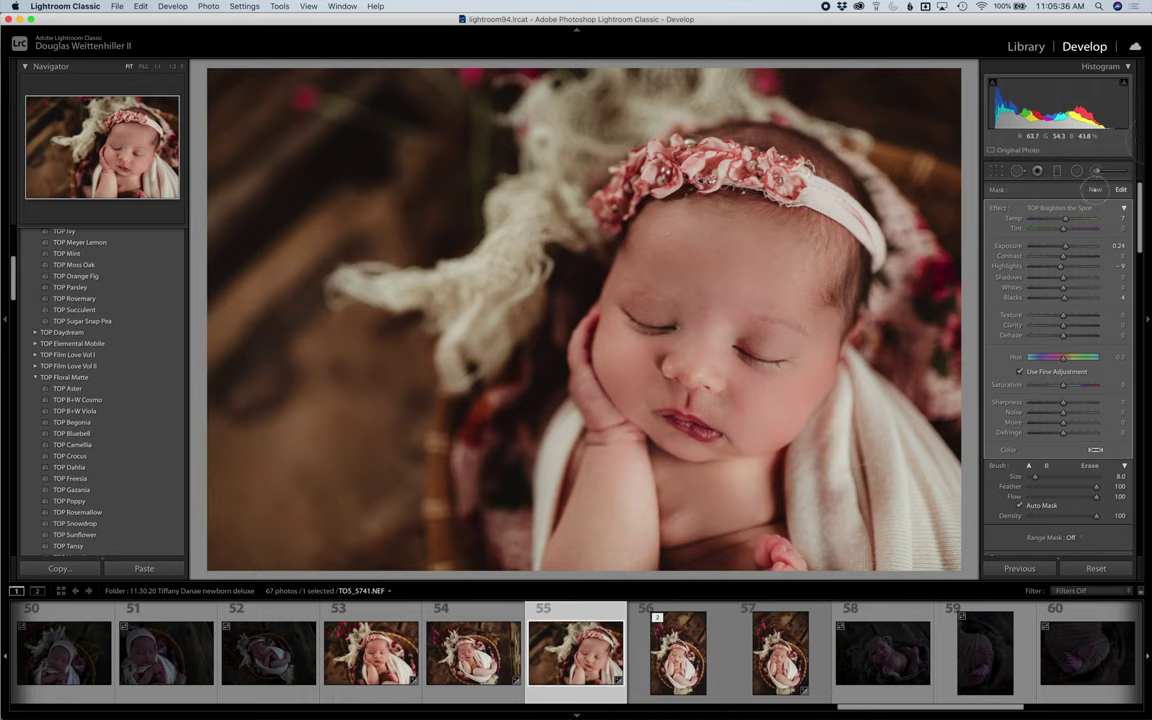
# Add a new brush adjustment with the TOP Cheeks effect and paint the baby's cheeks using a size 12 brush
pyautogui.click(1078, 209)
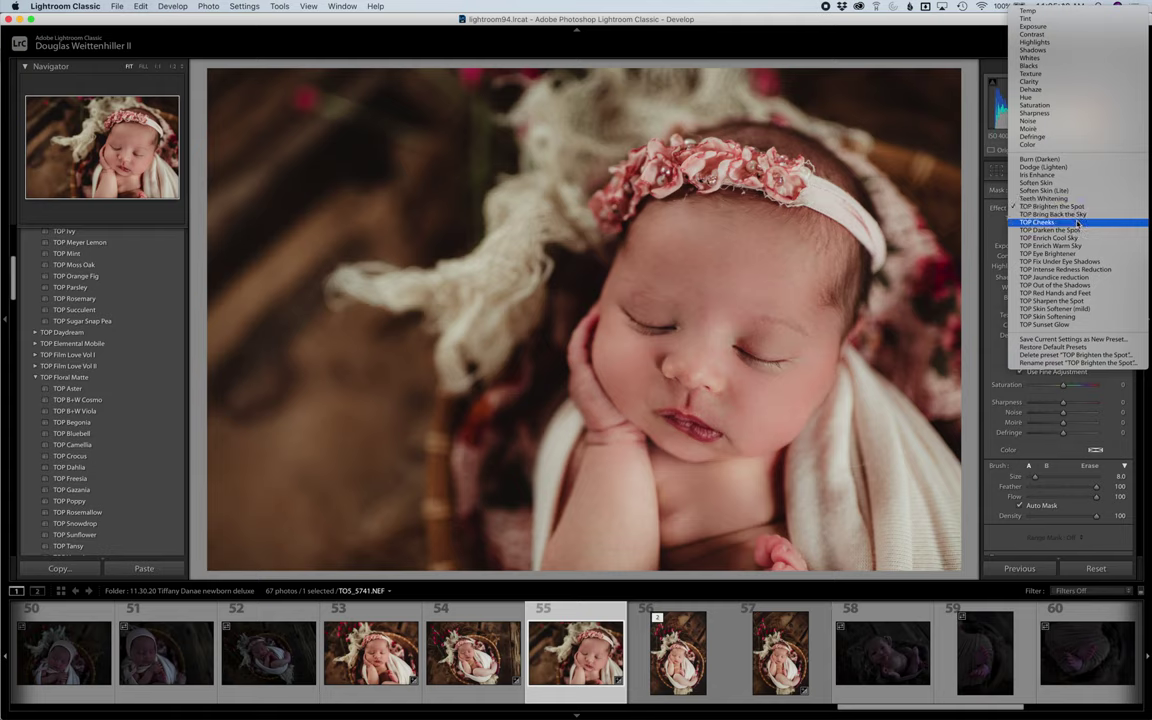
pyautogui.click(1077, 223)
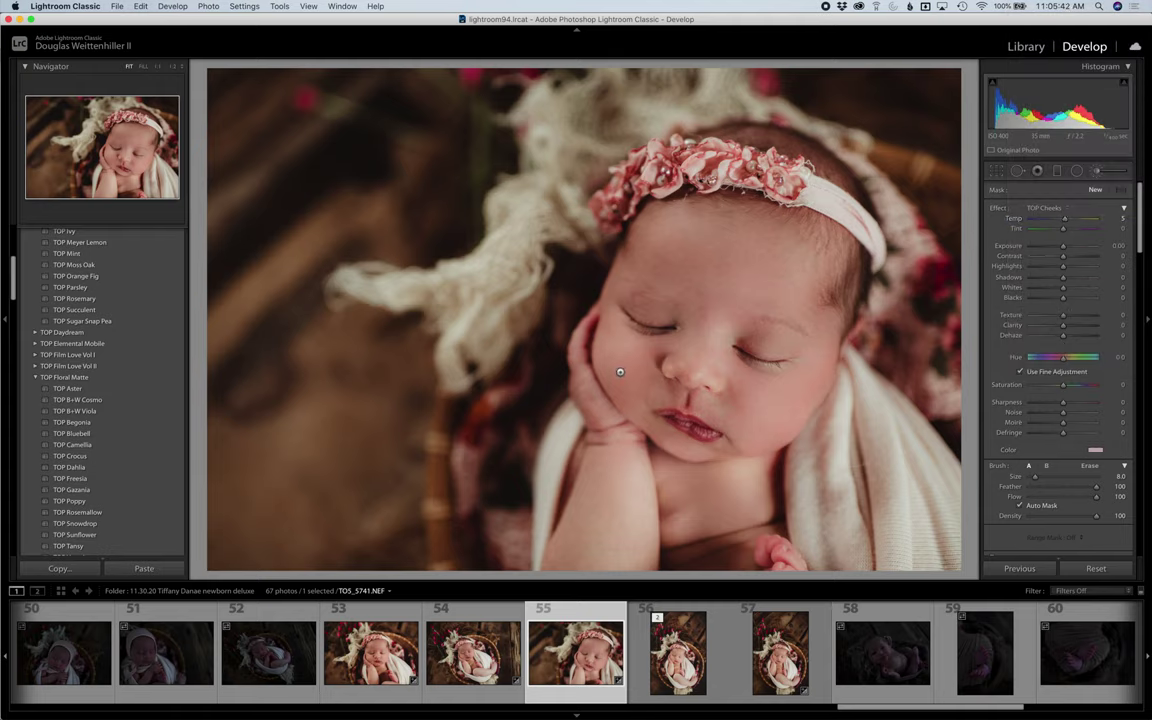
pyautogui.press(']')
pyautogui.press(']')
pyautogui.moveTo(622, 375); pyautogui.dragTo(637, 376)
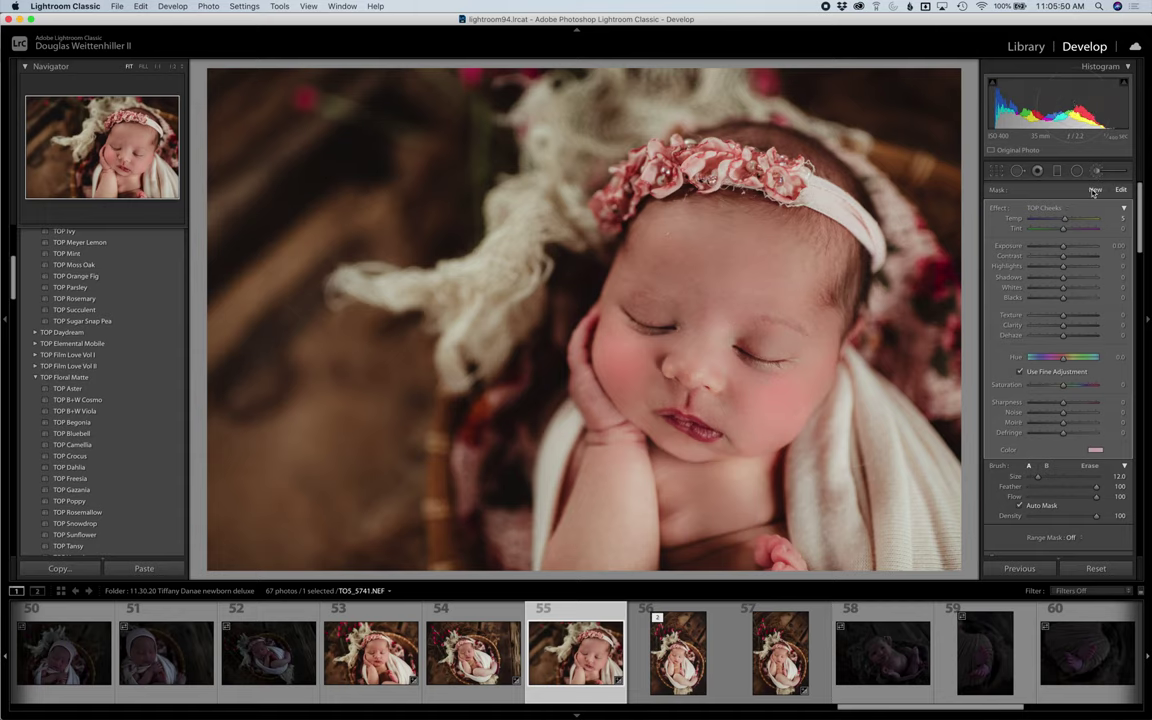
# Add a new brush adjustment with the TOP Darken the Spot effect and paint it over the white wrap beside the baby's cheek
pyautogui.click(1050, 208)
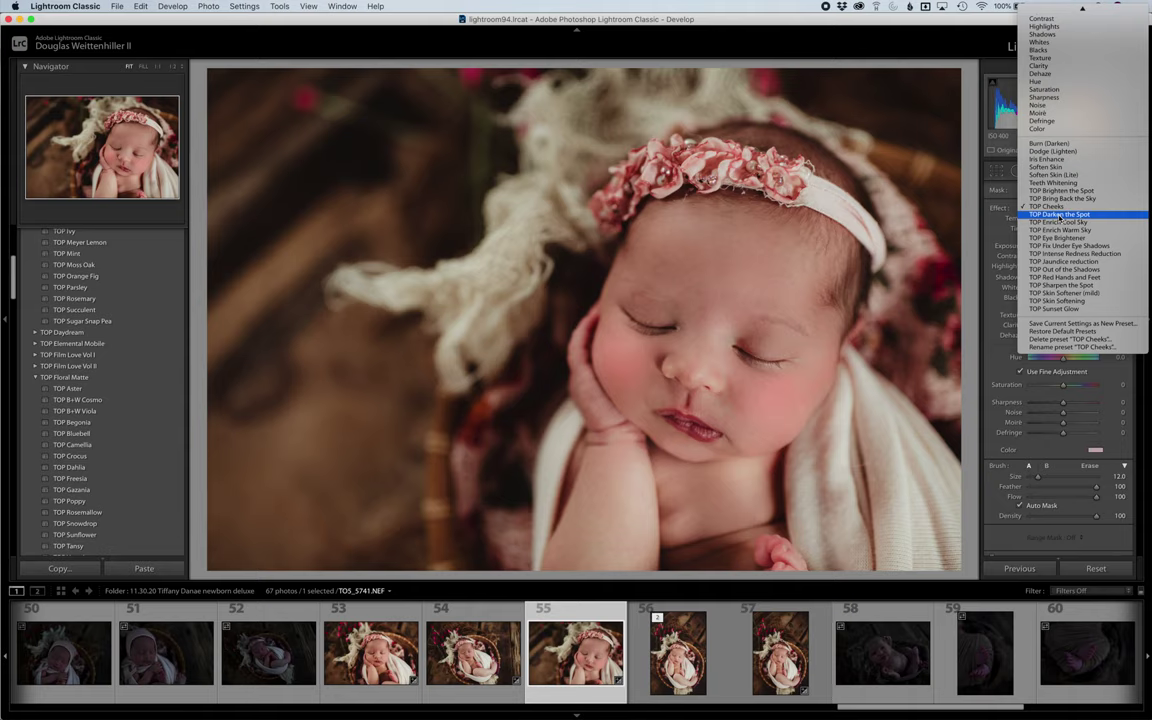
pyautogui.click(1058, 215)
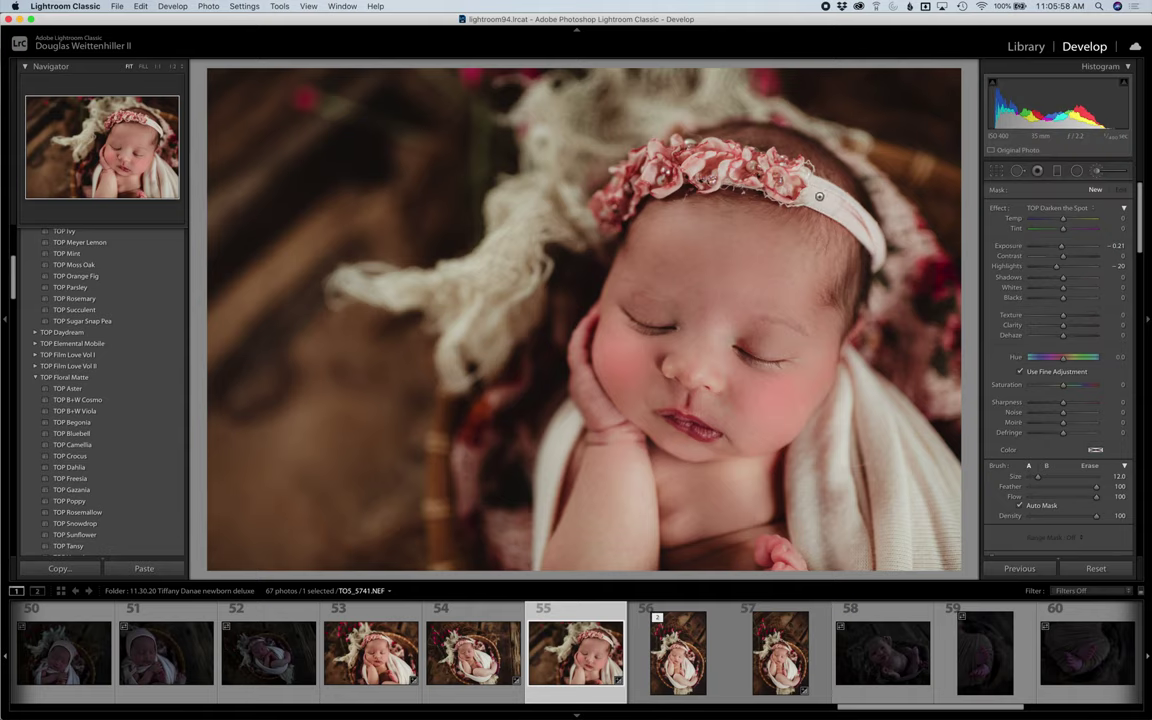
pyautogui.moveTo(858, 465); pyautogui.dragTo(836, 437)
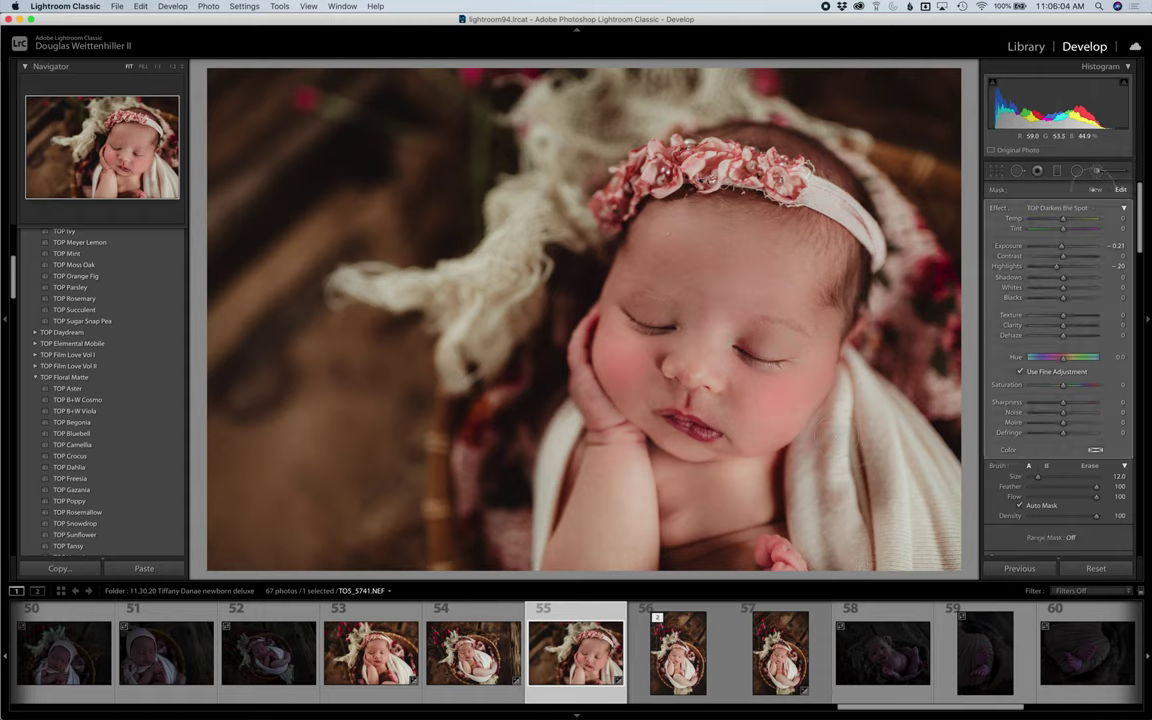
# Create a new brush mask with the TOP Out of the Shadows effect and paint the dark area between the baby's arm and toes
pyautogui.click(1094, 189)
pyautogui.click(1072, 209)
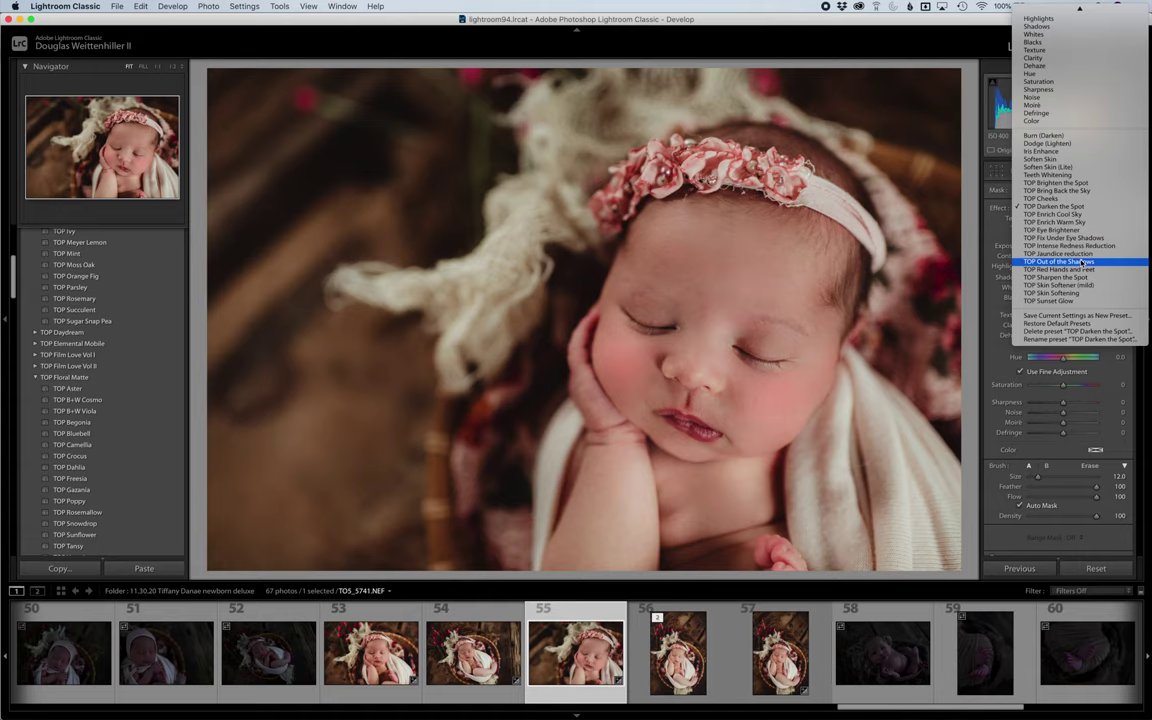
pyautogui.click(1083, 263)
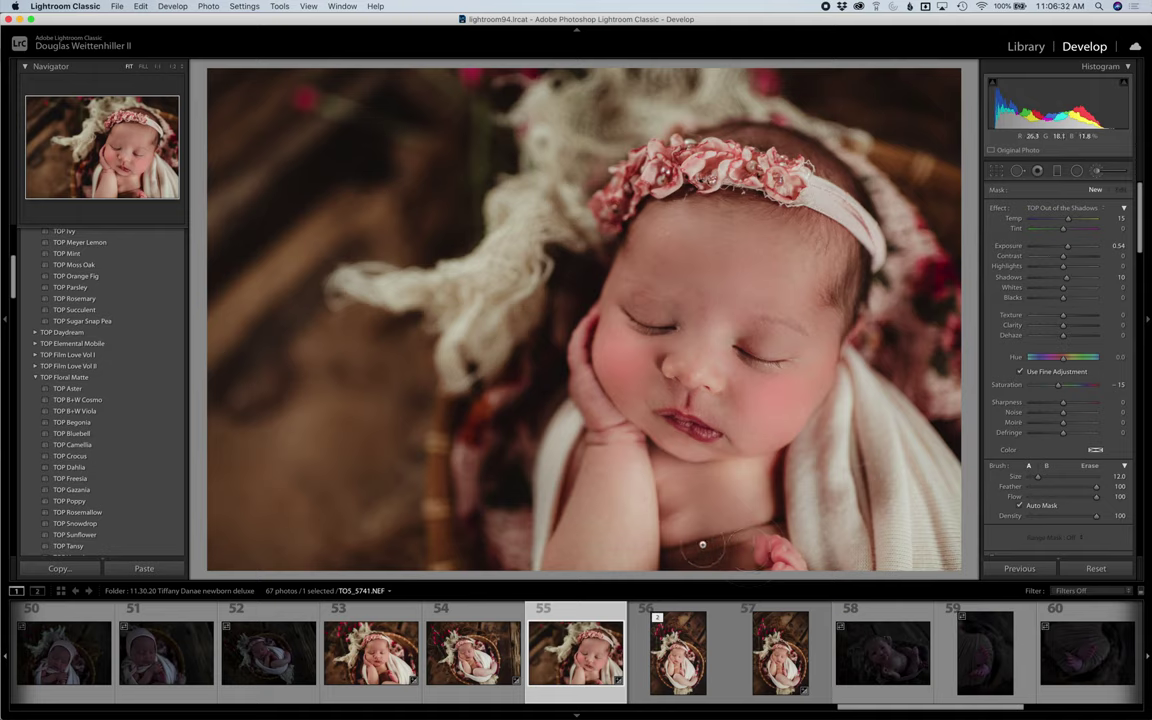
pyautogui.moveTo(706, 556); pyautogui.dragTo(754, 553)
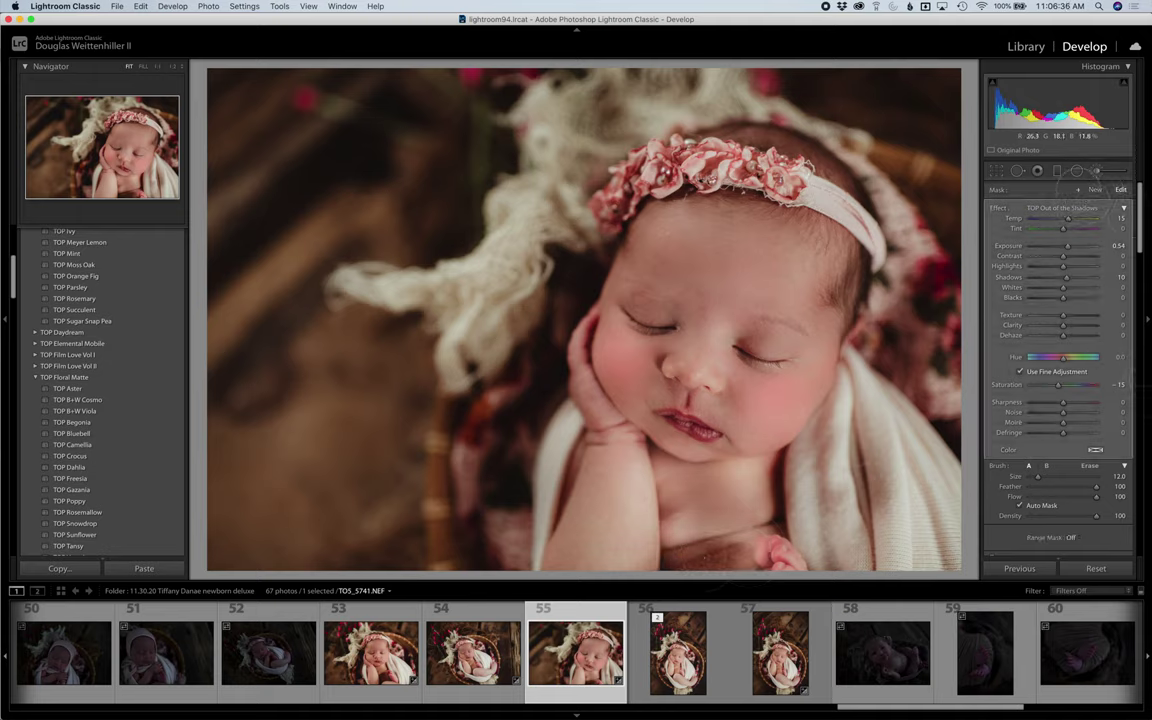
pyautogui.click(1070, 207)
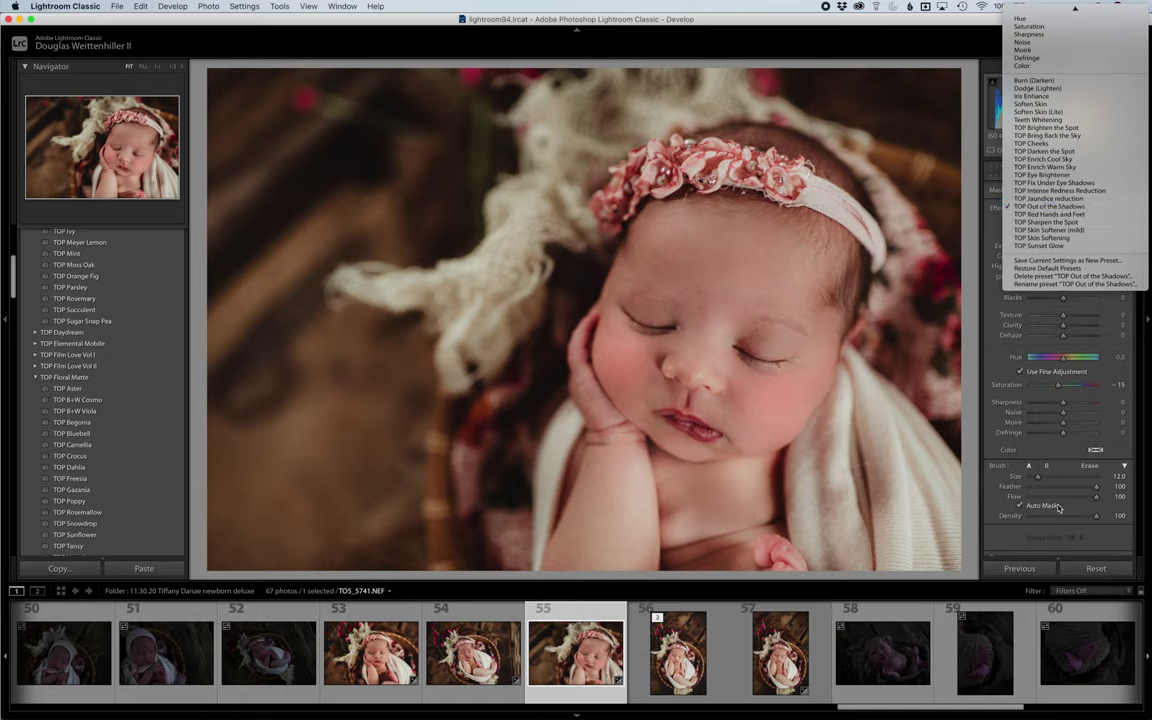
pyautogui.click(996, 306)
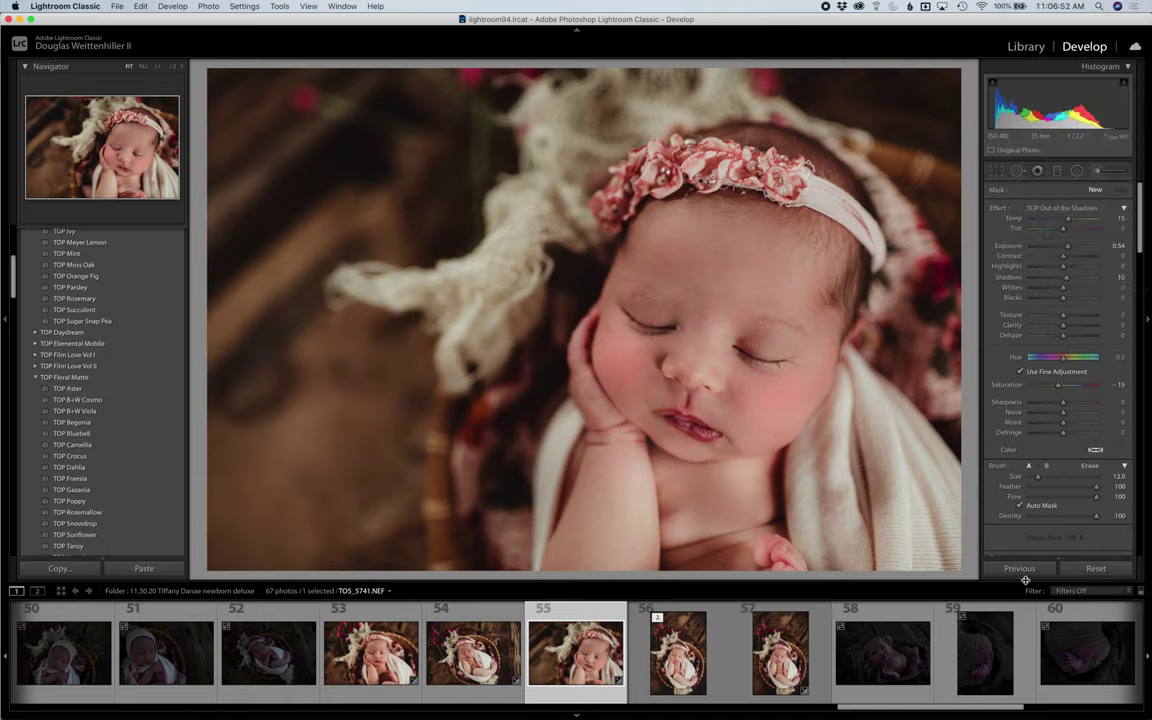
pyautogui.scroll(-10, 1046, 485)
pyautogui.scroll(8, 1048, 490)
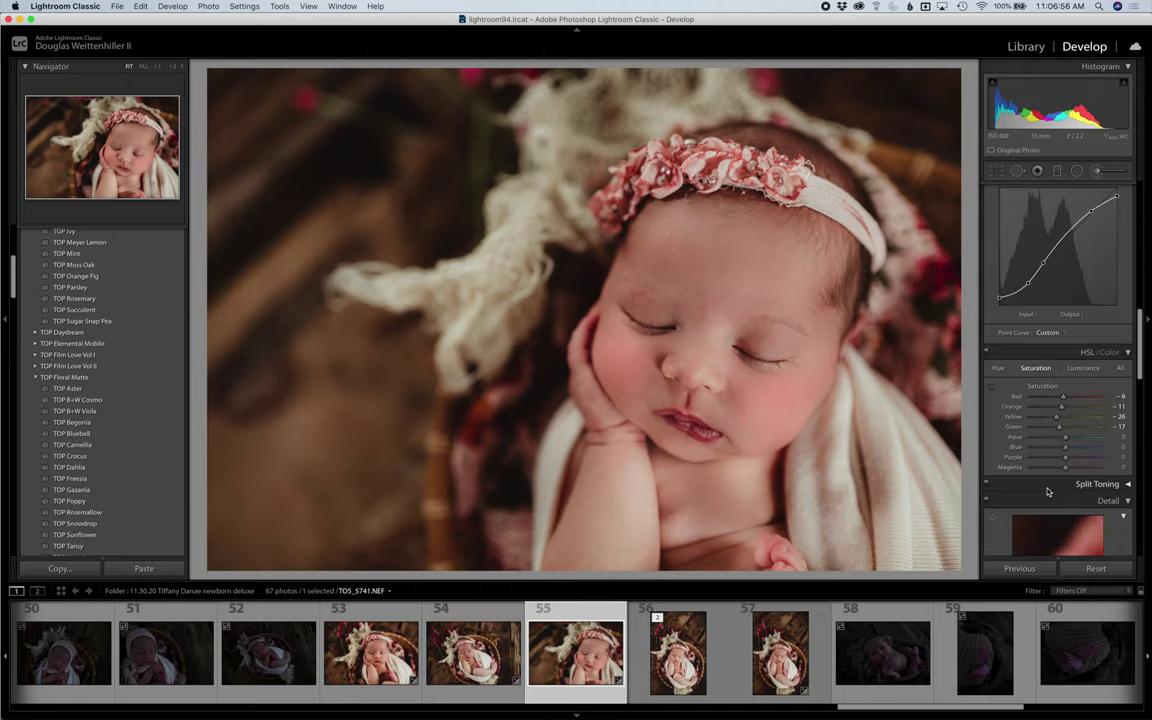
# Heal a small spot on the baby's forehead below the flower headband with the size 66 Spot Removal brush
pyautogui.click(1018, 172)
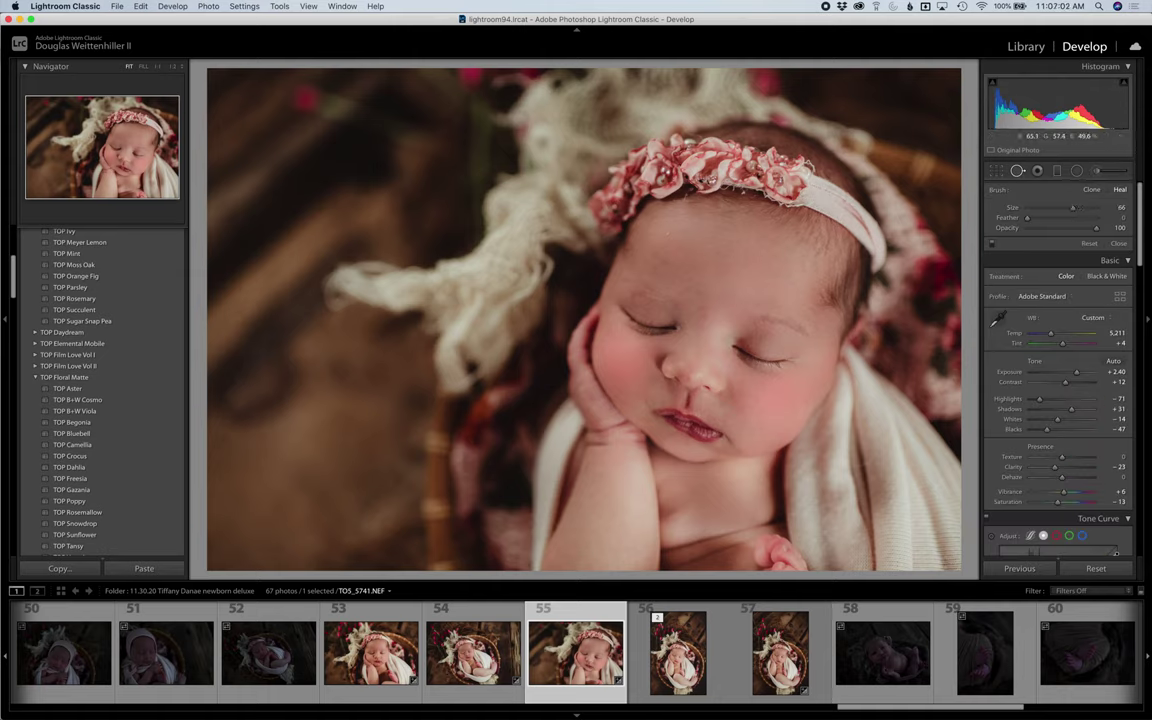
pyautogui.click(668, 234)
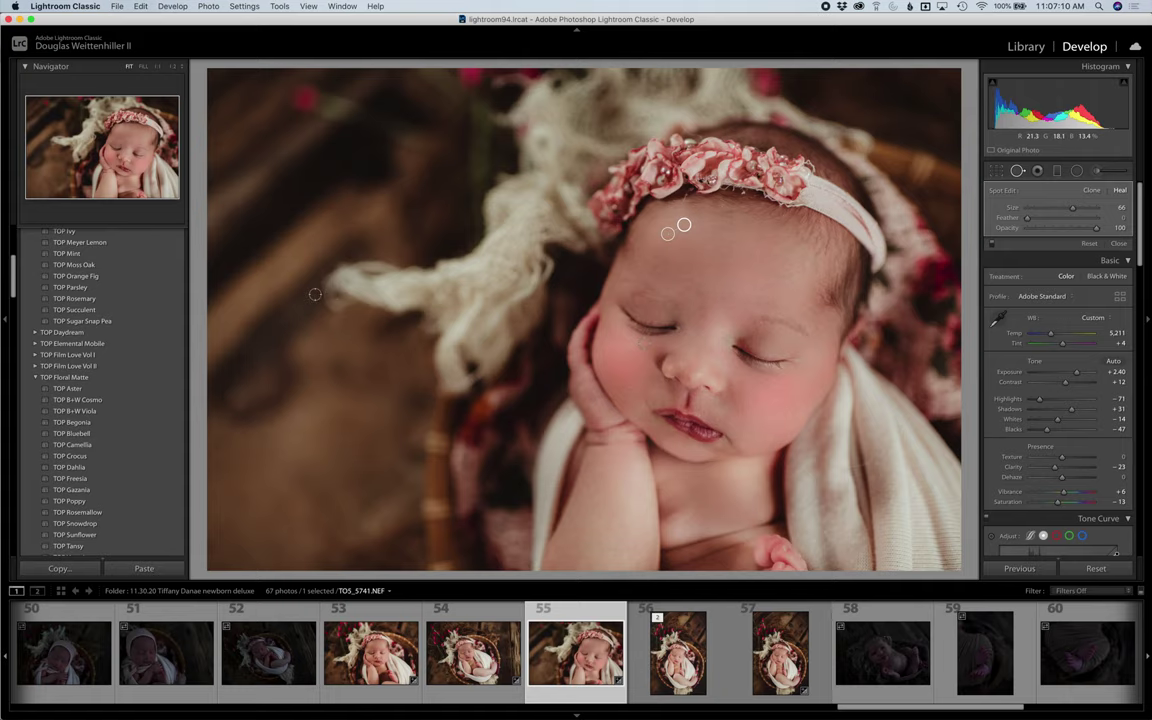
# Open the TWIGLOVE folder in the Library and bring the close-up portrait of the dark-haired girl into Develop
pyautogui.click(1025, 47)
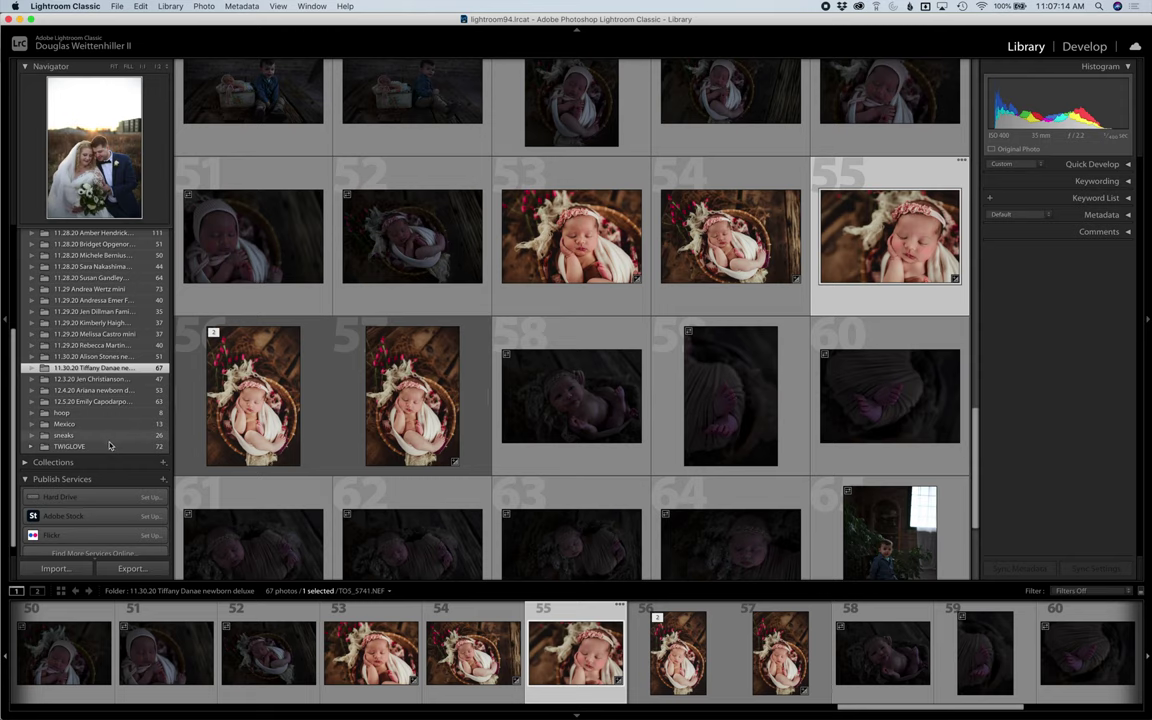
pyautogui.click(100, 446)
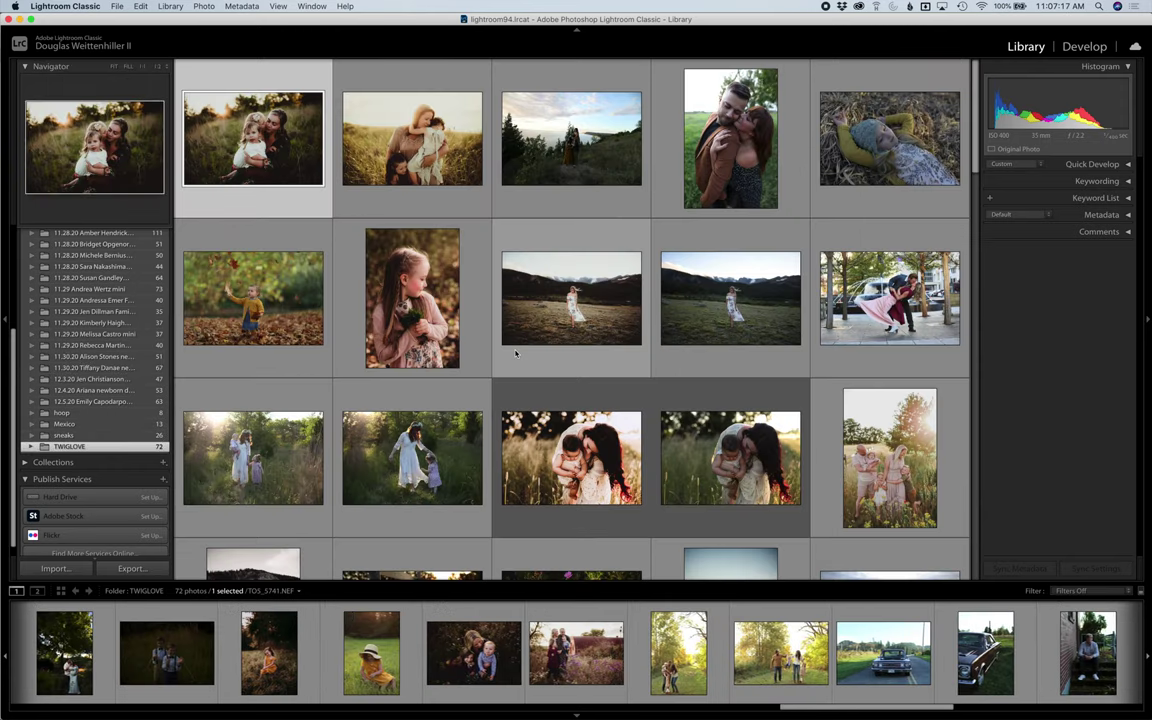
pyautogui.scroll(-5, 515, 353)
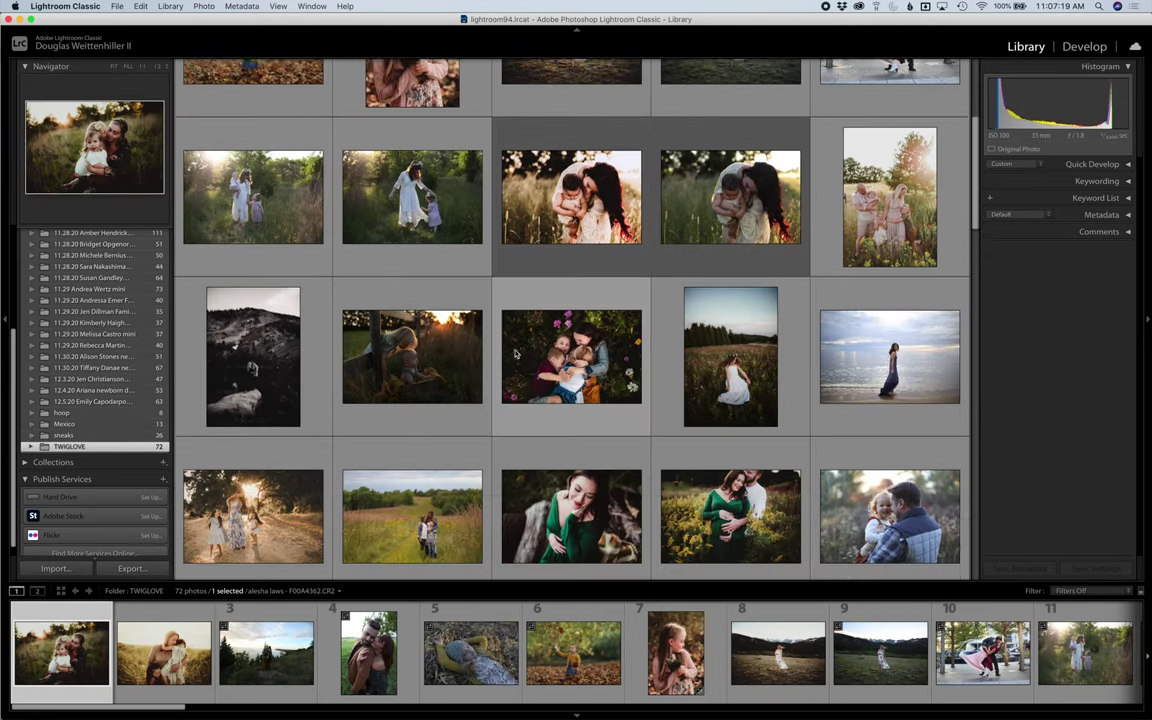
pyautogui.scroll(-3, 515, 353)
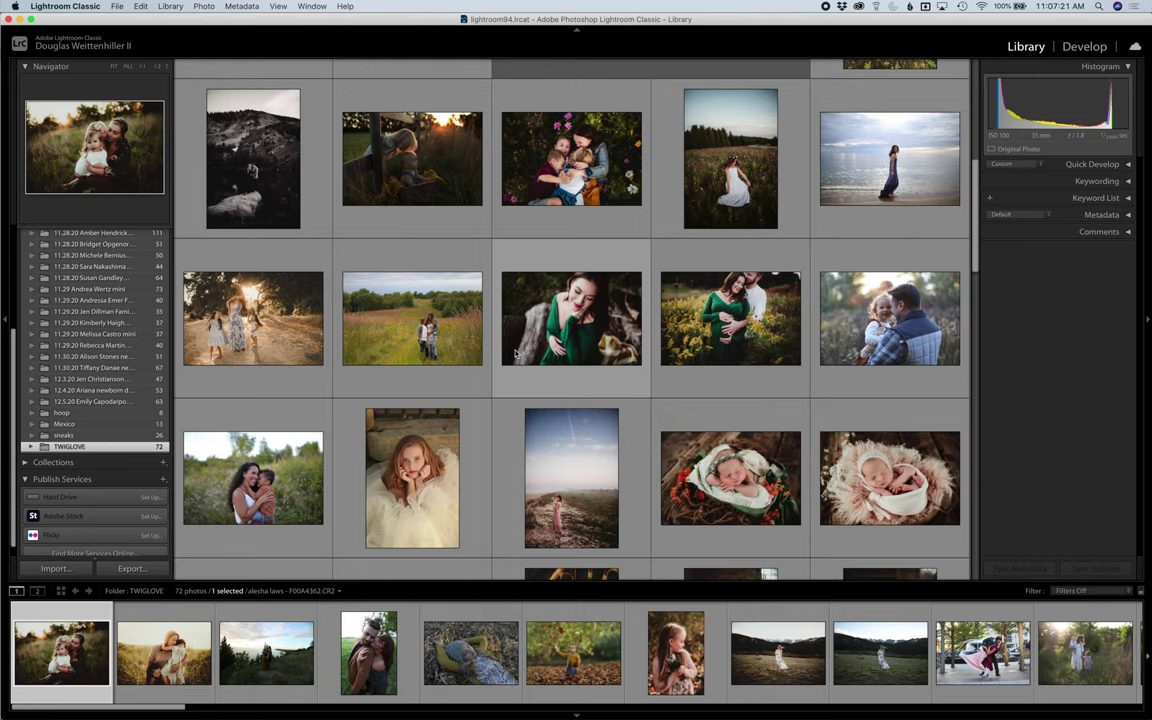
pyautogui.scroll(-2, 515, 353)
pyautogui.scroll(-5, 515, 353)
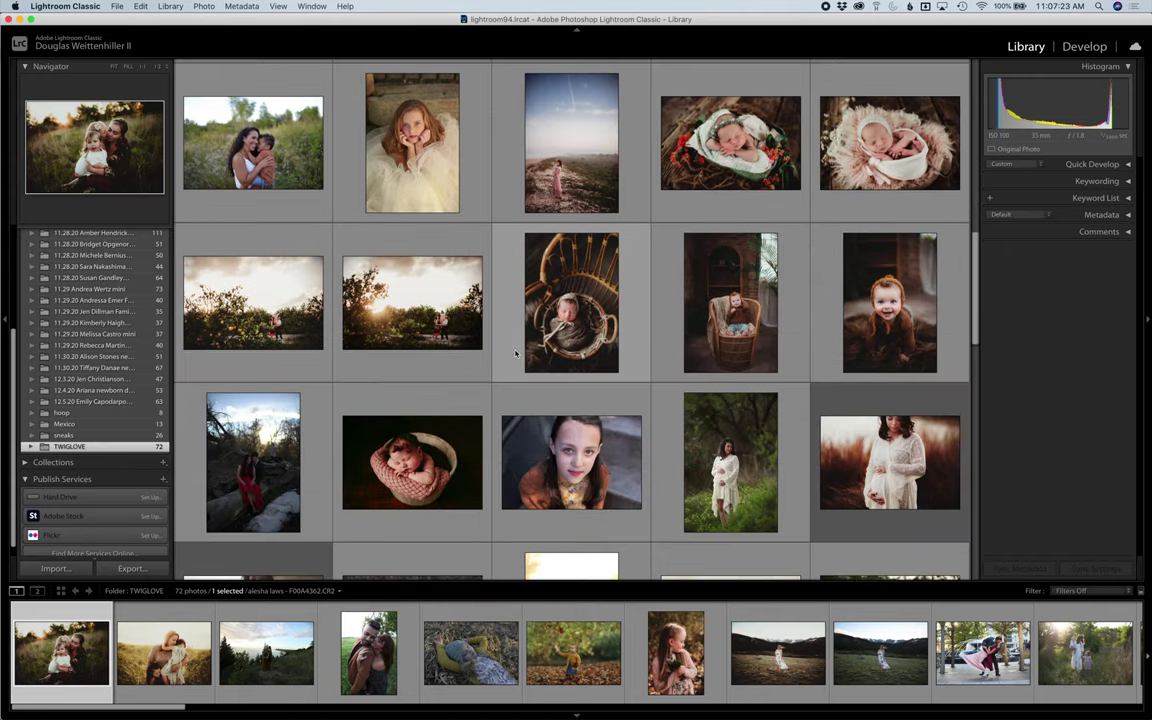
pyautogui.click(611, 444)
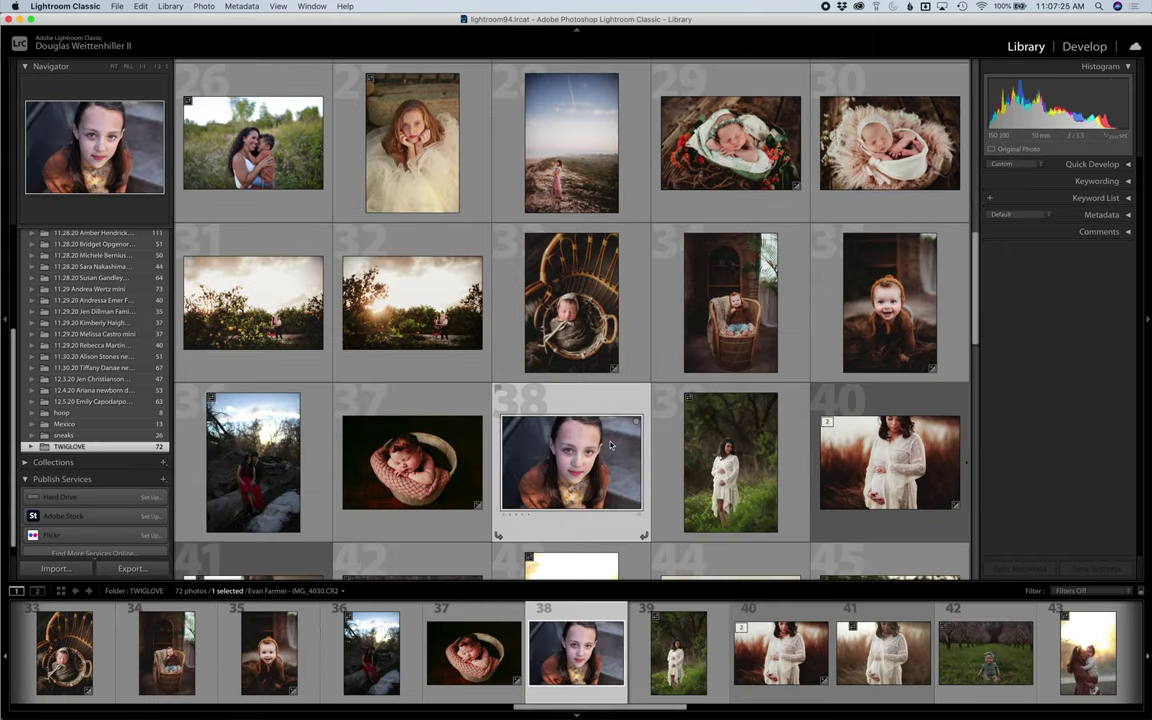
pyautogui.click(1086, 47)
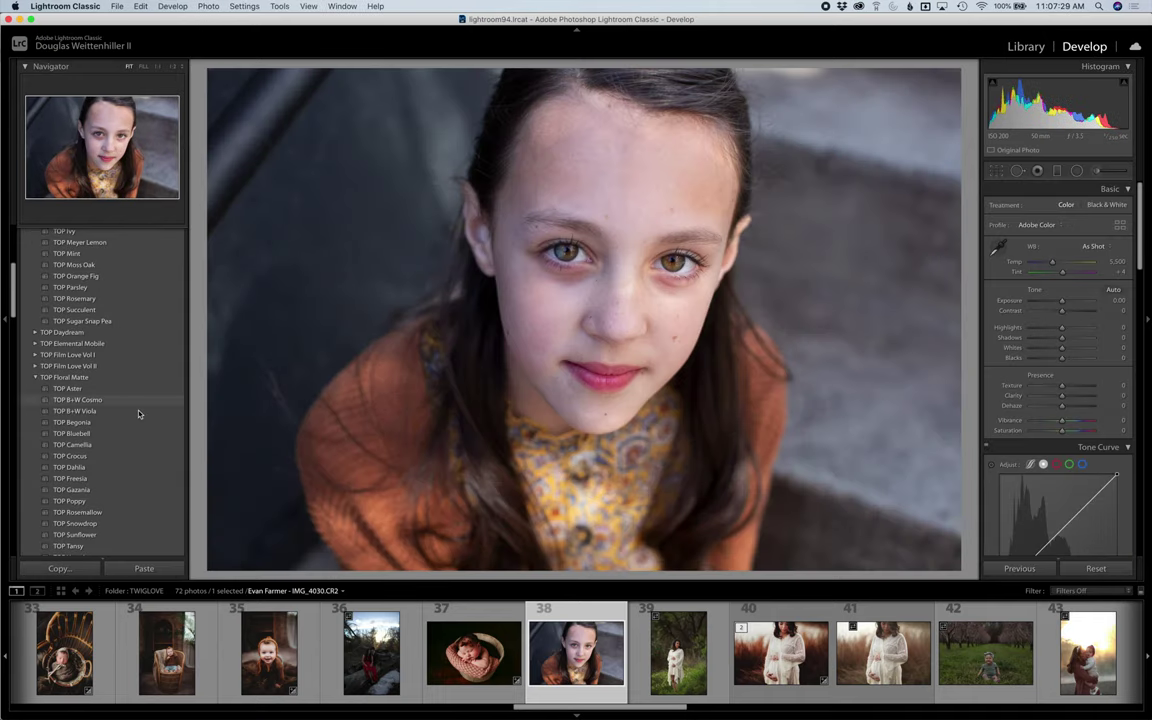
# Apply the TOP Rome preset from the TOP Wanderlust group and set the white balance temperature to 6,547
pyautogui.scroll(-5, 124, 369)
pyautogui.scroll(-6, 139, 413)
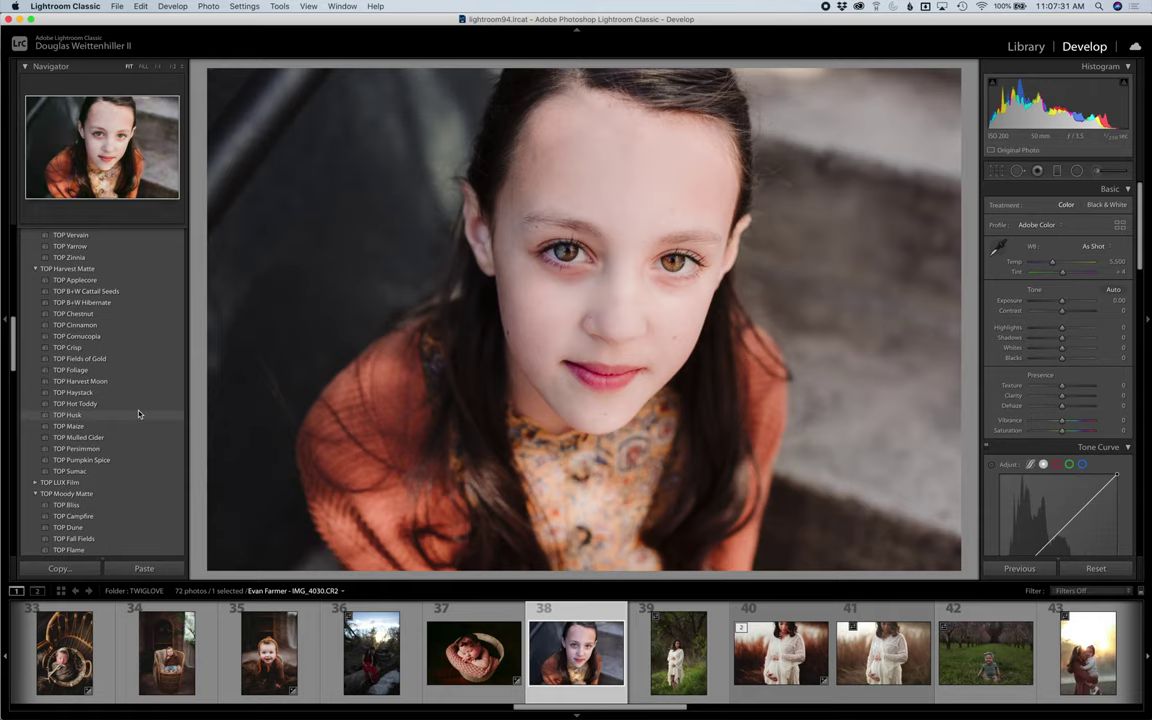
pyautogui.scroll(-8, 139, 413)
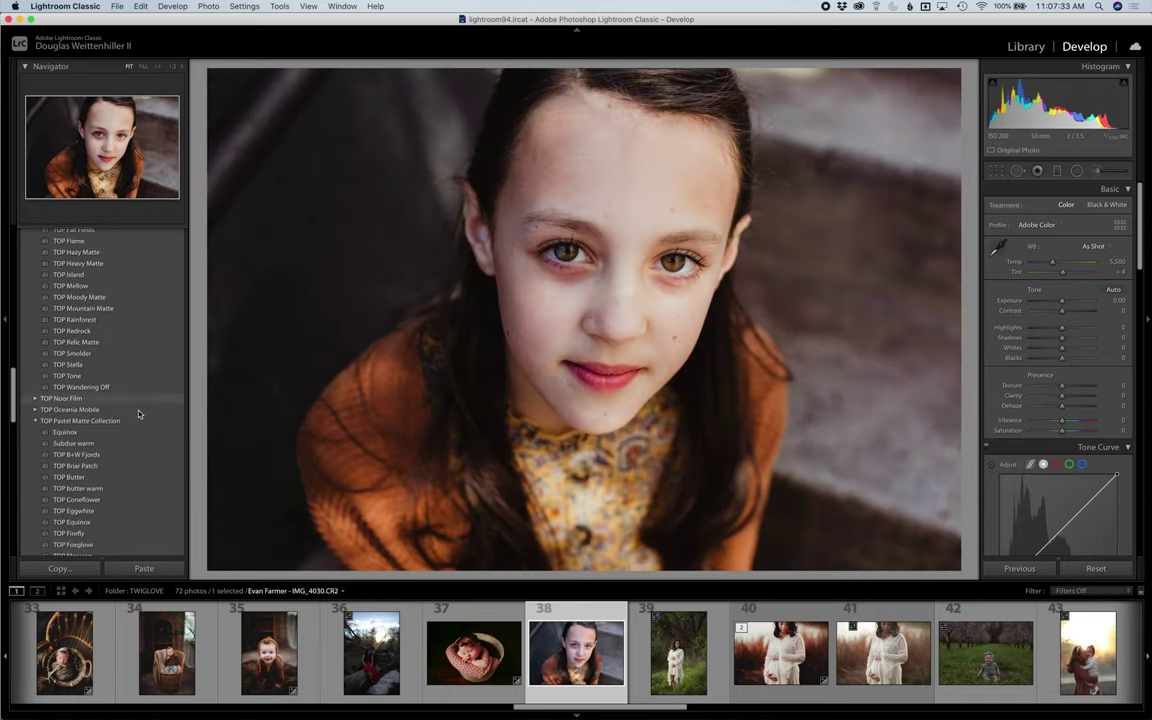
pyautogui.scroll(-6, 139, 413)
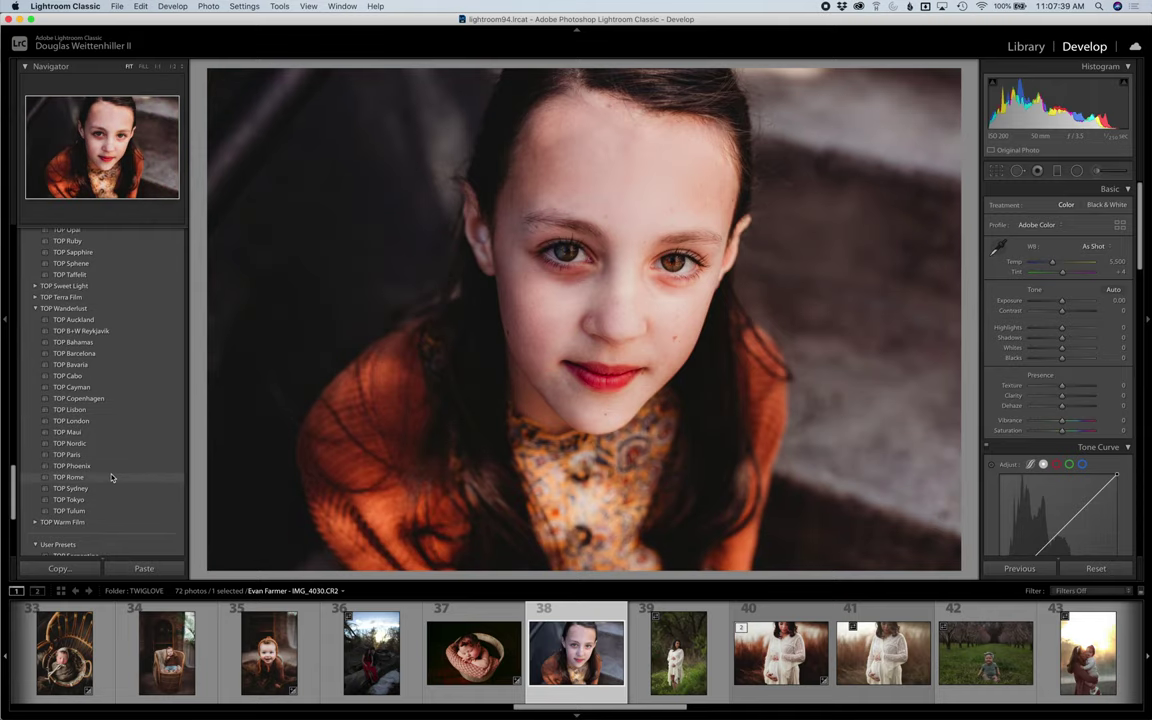
pyautogui.click(112, 477)
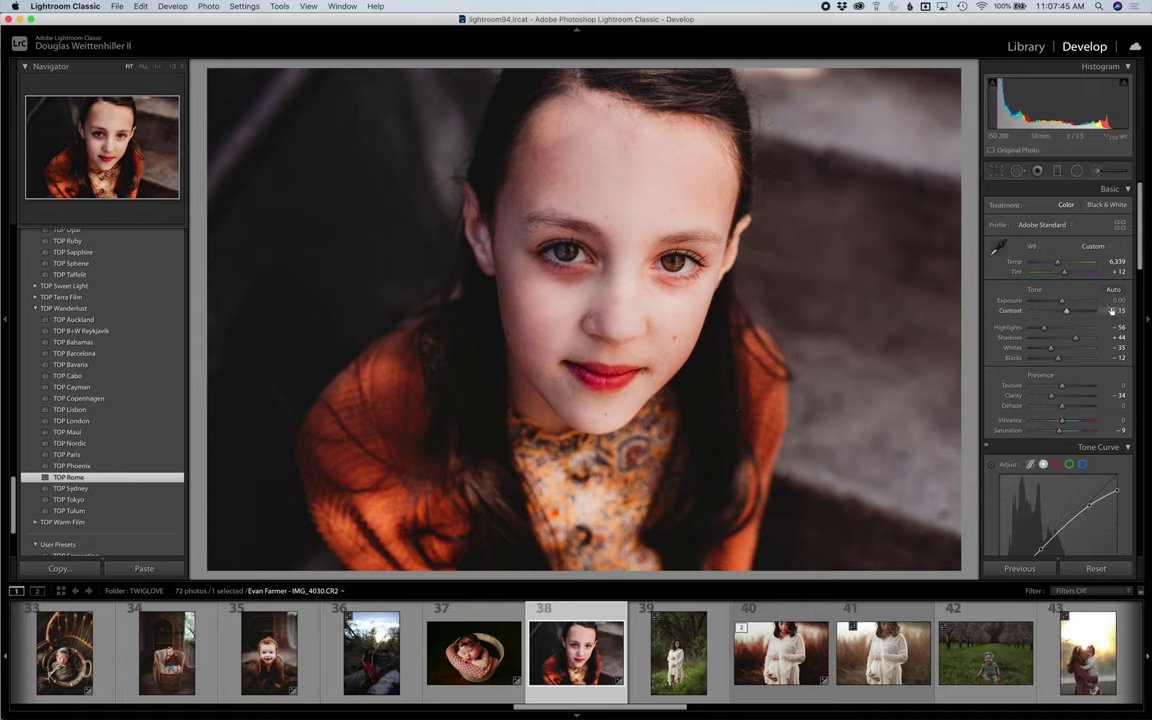
pyautogui.moveTo(1057, 262); pyautogui.dragTo(1060, 264)
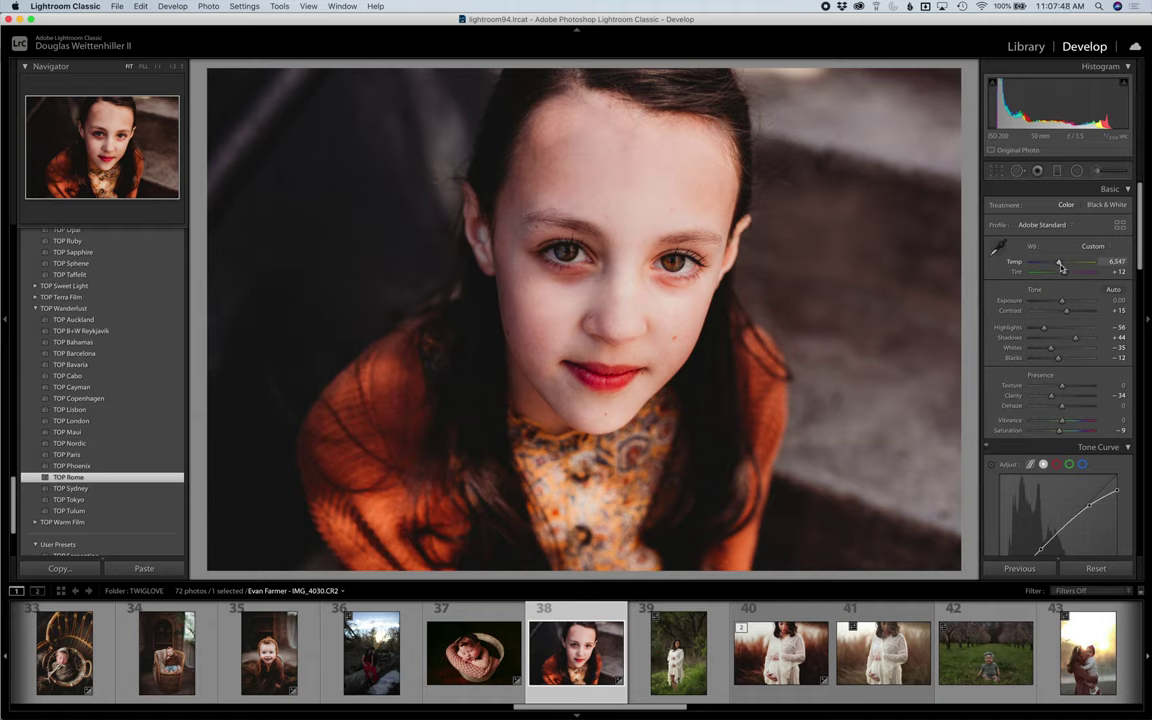
# Paint the shaded side of the girl's face with a size 12 adjustment brush using the TOP Brighten the Spot effect
pyautogui.click(1097, 172)
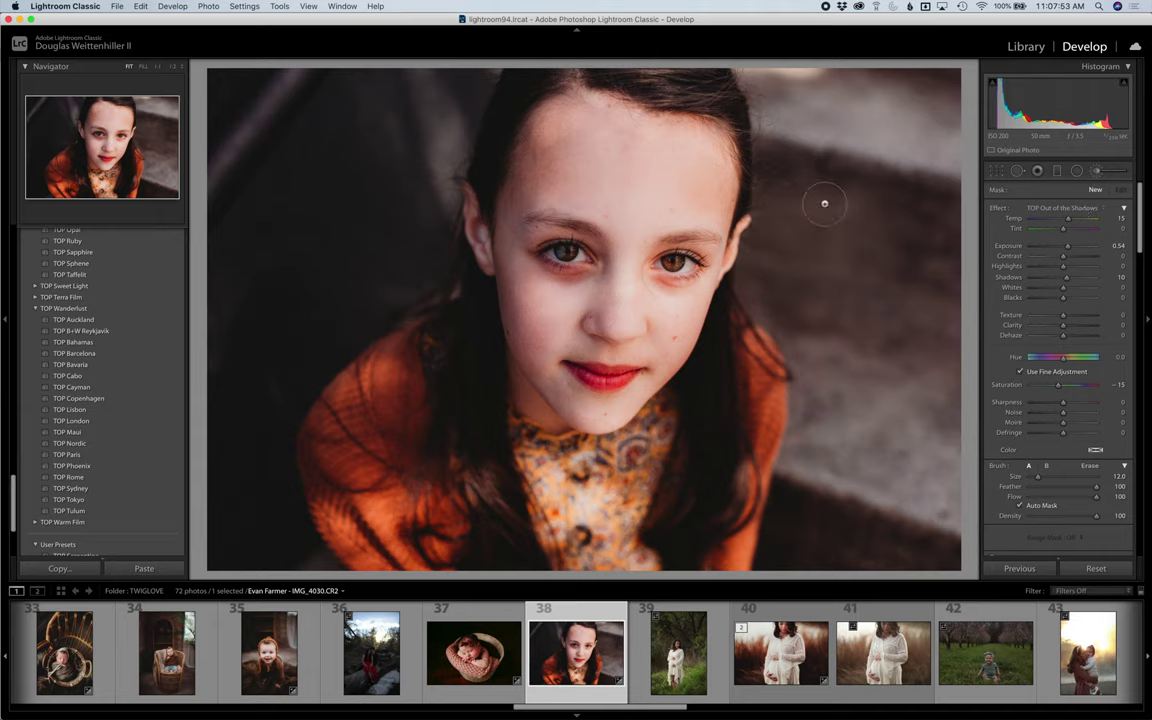
pyautogui.click(1065, 210)
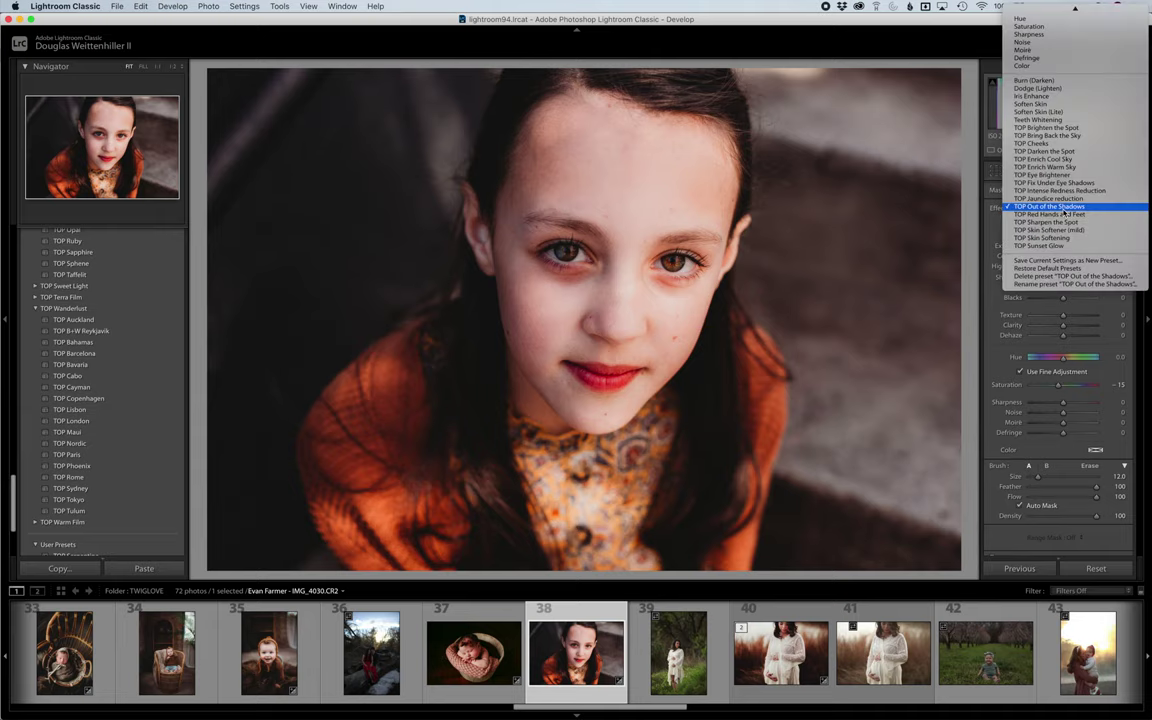
pyautogui.click(1073, 133)
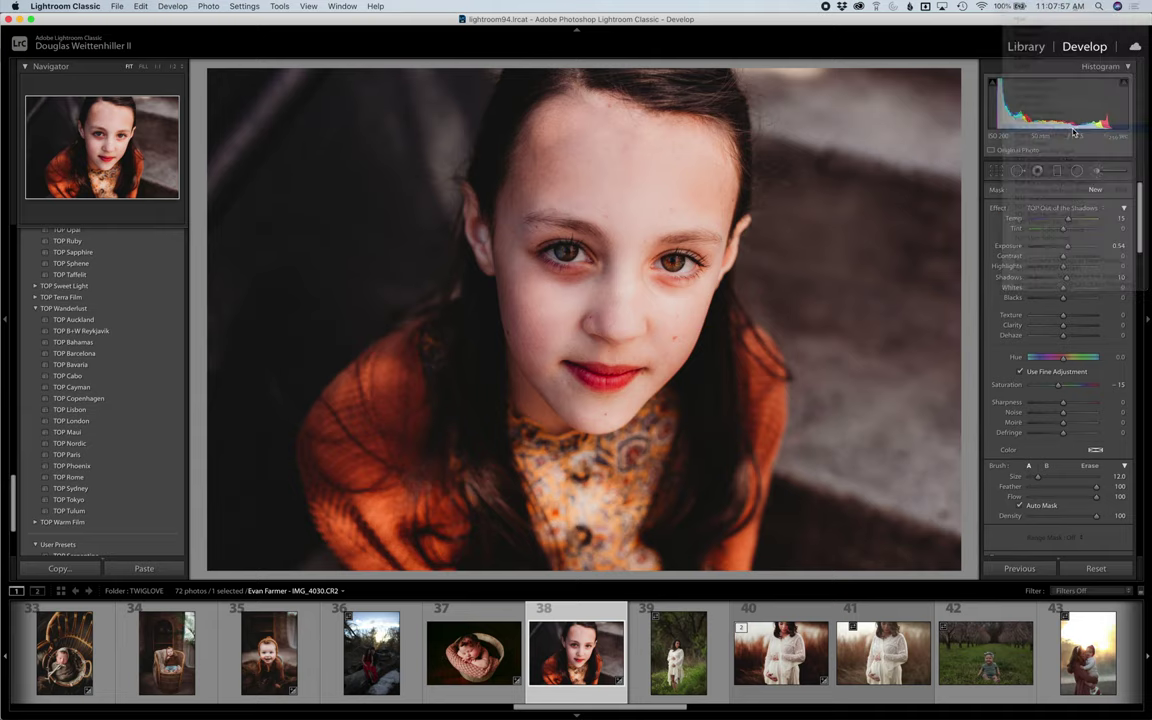
pyautogui.moveTo(522, 120)
pyautogui.mouseDown()
pyautogui.moveTo(508, 205)
pyautogui.moveTo(515, 290)
pyautogui.moveTo(560, 395)
pyautogui.moveTo(540, 370)
pyautogui.moveTo(545, 390)
pyautogui.mouseUp()
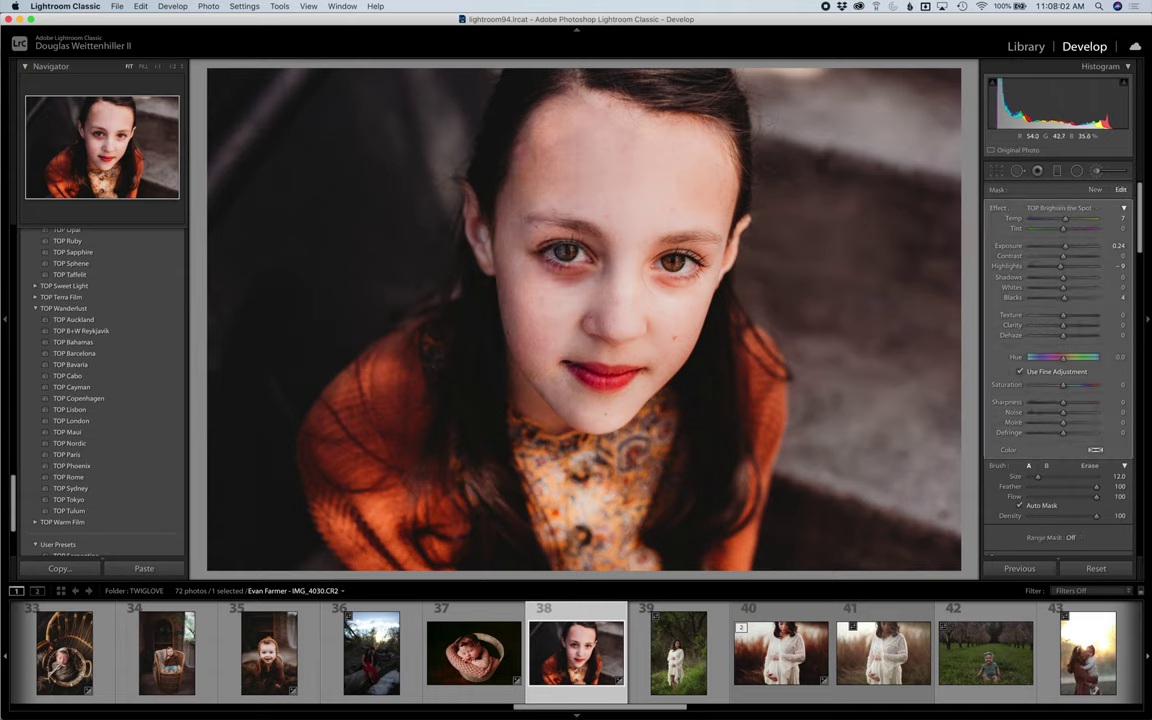
# Create a new brush mask with the TOP Fix Under Eye Shadows effect and paint beneath the girl's eyes at size 6
pyautogui.click(1095, 190)
pyautogui.click(1081, 209)
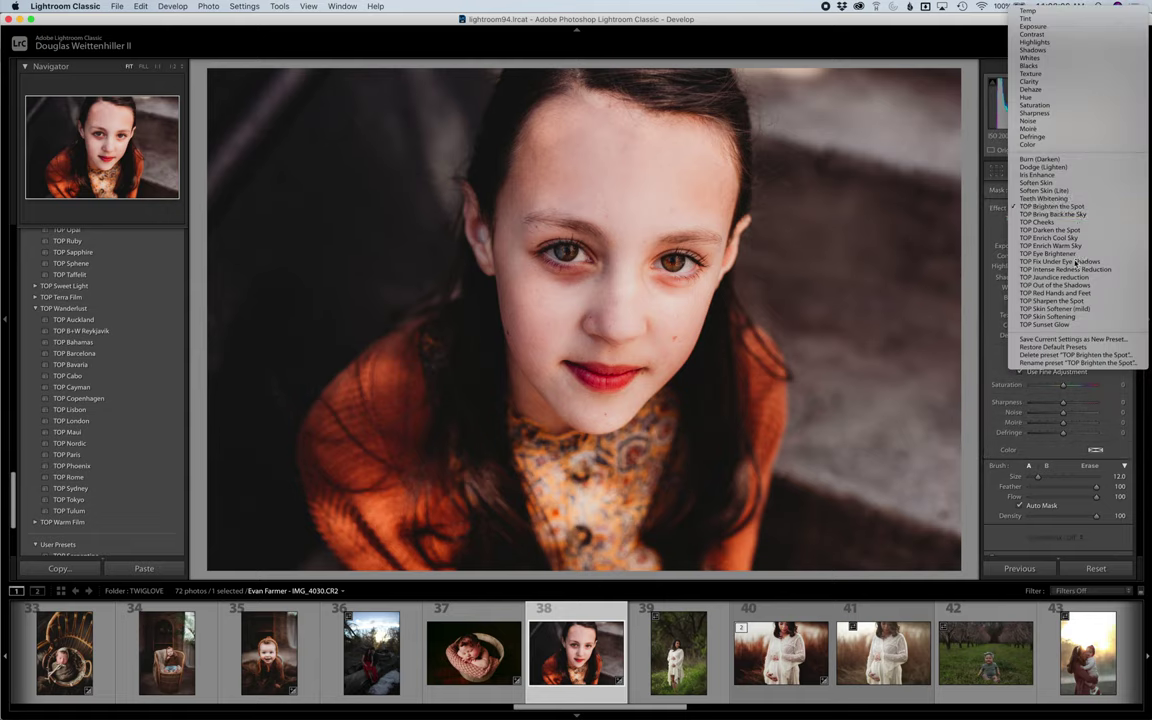
pyautogui.click(1075, 261)
pyautogui.press('[')
pyautogui.press('[')
pyautogui.press('[')
pyautogui.press('[')
pyautogui.press('[')
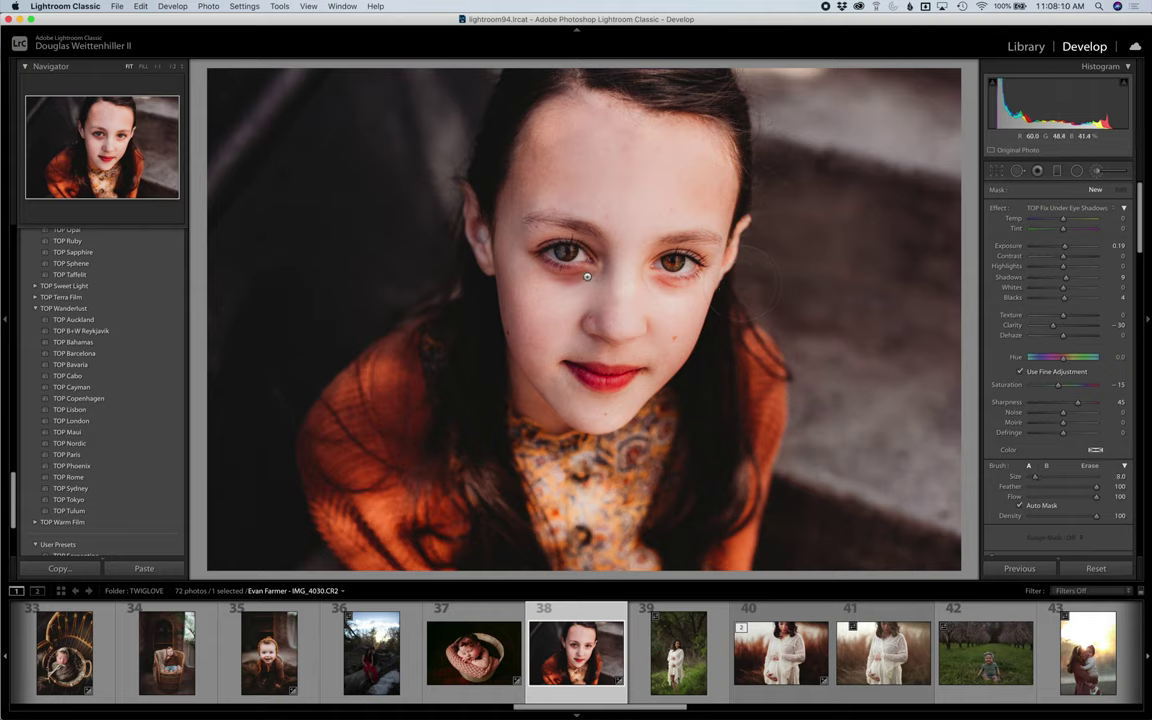
pyautogui.press('[')
pyautogui.moveTo(590, 277); pyautogui.dragTo(527, 259)
pyautogui.click(758, 283)
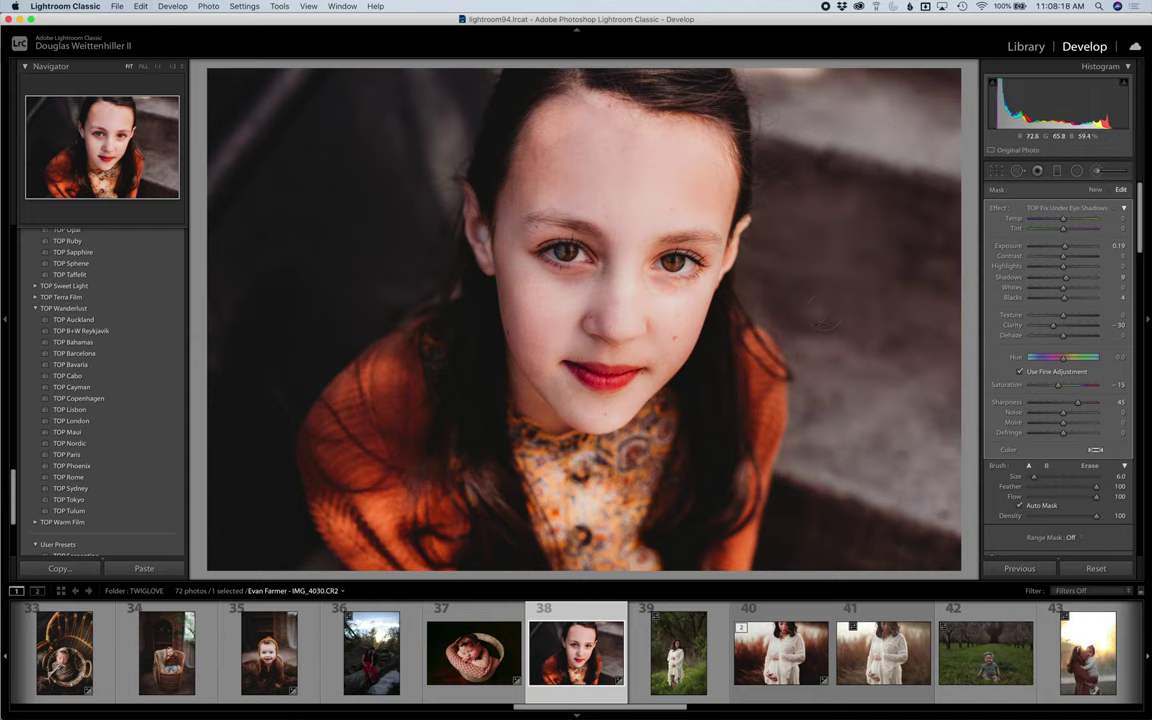
# Add a new brush adjustment with the TOP Eye Brightener effect and paint it over the girl's iris
pyautogui.click(1095, 189)
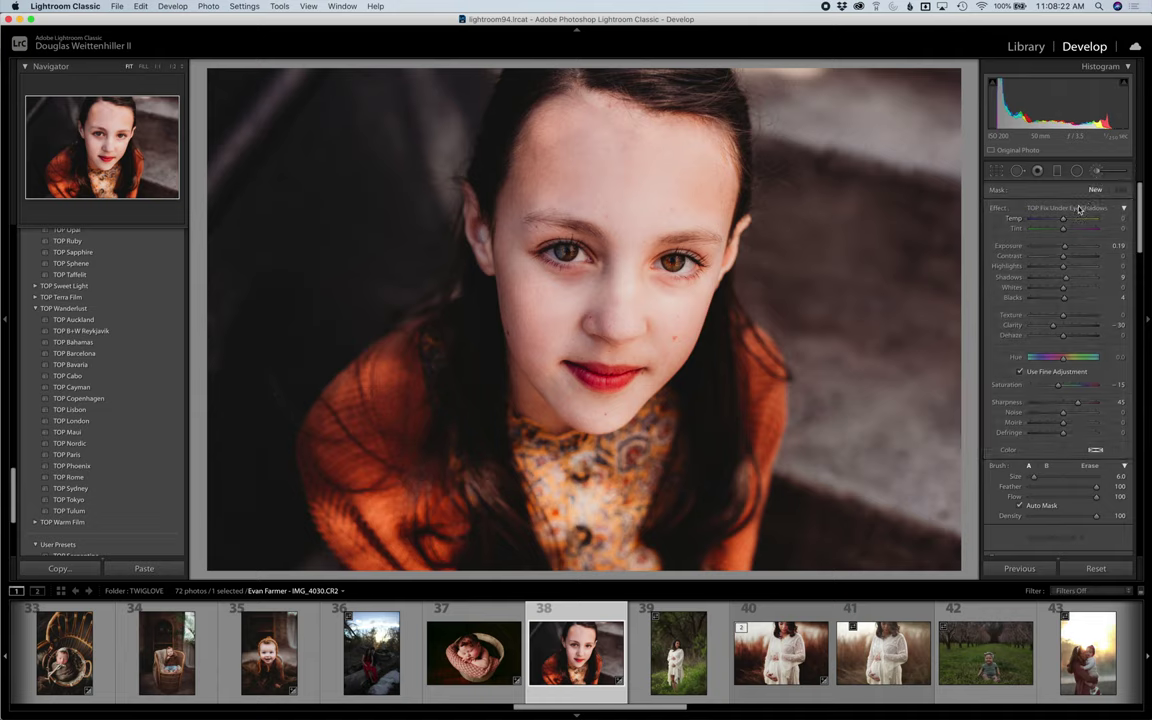
pyautogui.click(1080, 208)
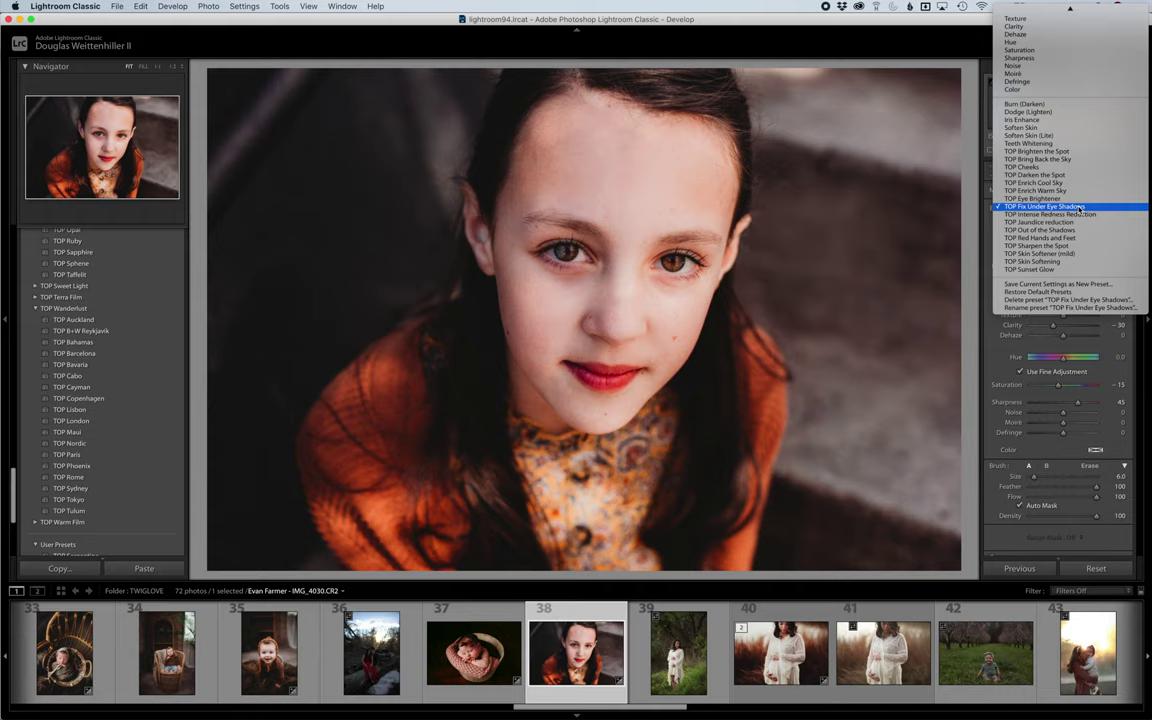
pyautogui.click(1035, 198)
pyautogui.moveTo(557, 250); pyautogui.dragTo(578, 255)
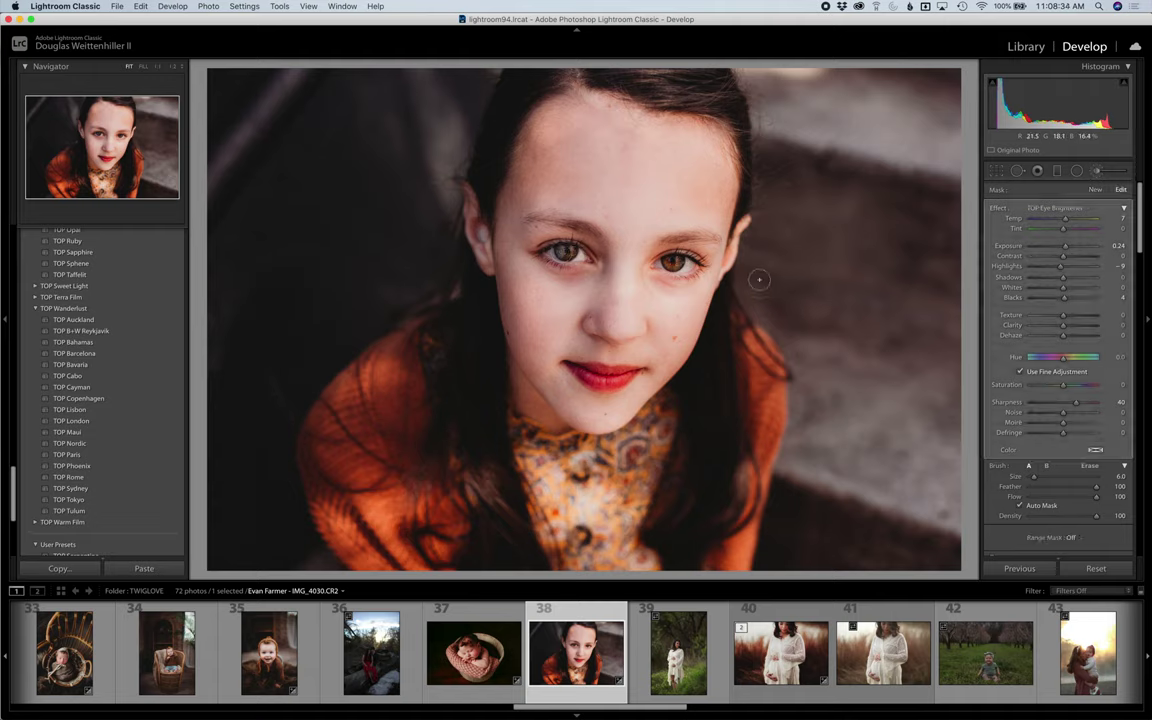
# Start a new brush mask with the TOP Skin Softener (mild) effect and paint it over the girl's forehead
pyautogui.click(1066, 208)
pyautogui.press('Down')
pyautogui.press('Down')
pyautogui.press('Down')
pyautogui.press('Down')
pyautogui.press('Down')
pyautogui.press('Down')
pyautogui.press('Down')
pyautogui.press('Return')
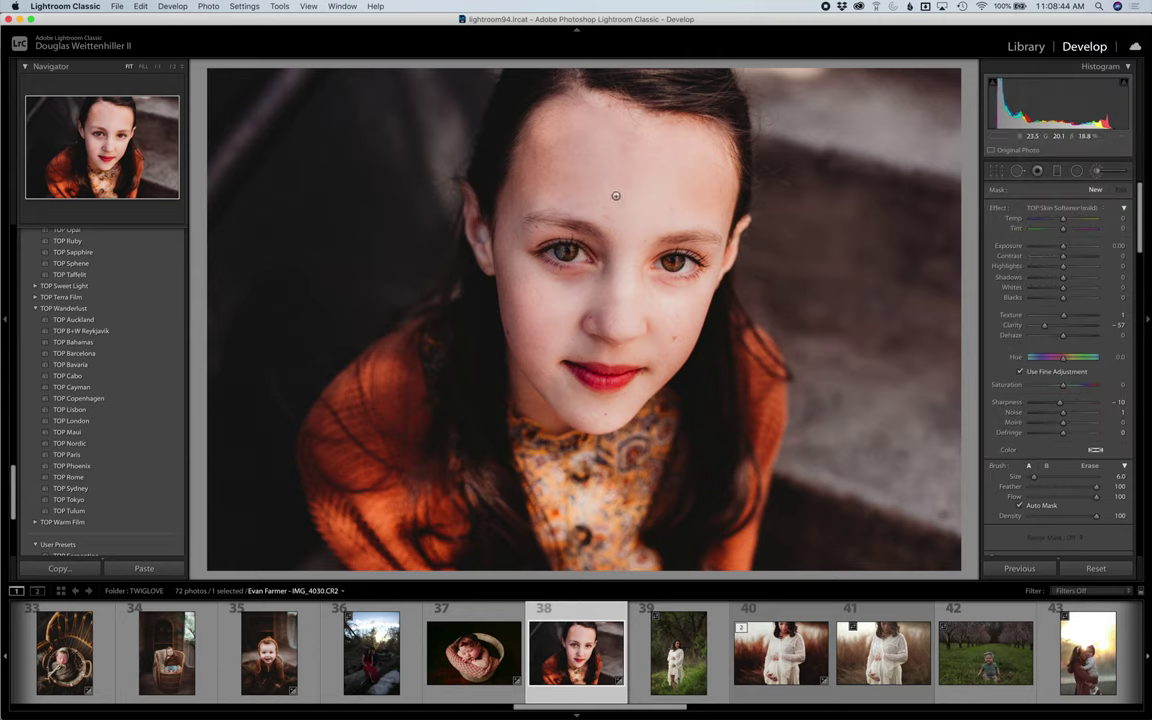
pyautogui.click(532, 148)
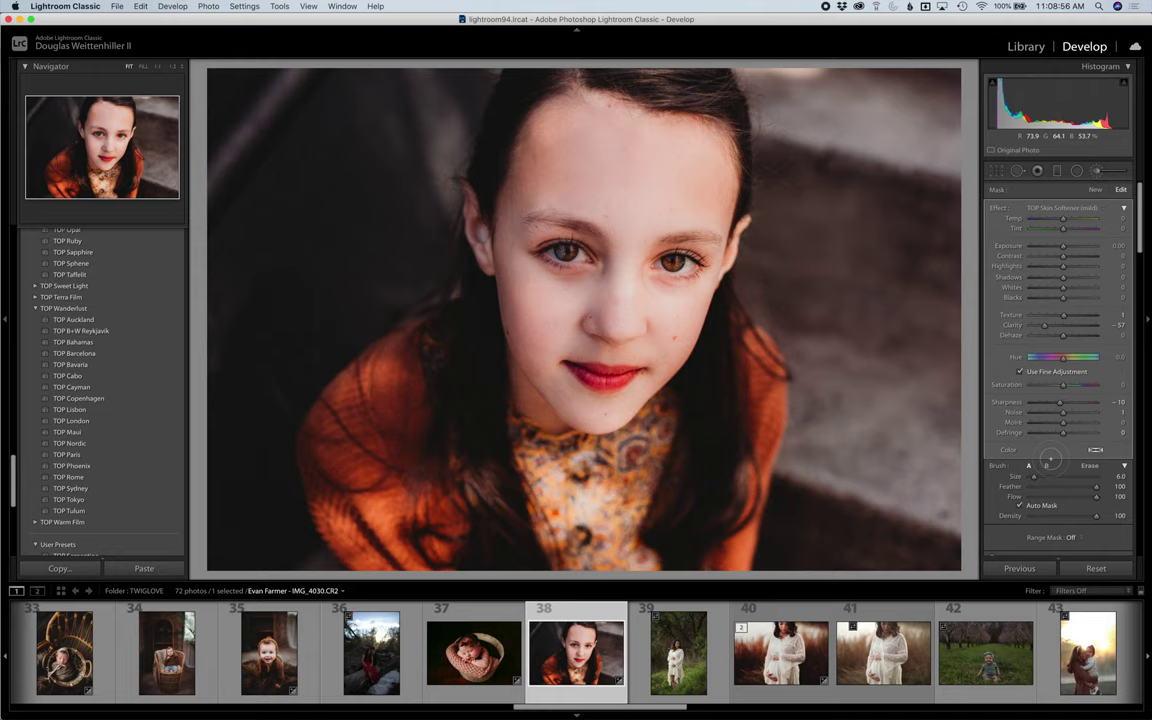
# Switch the brush adjustments off and back on to compare the girl's portrait with and without the retouching
pyautogui.scroll(-1, 1052, 461)
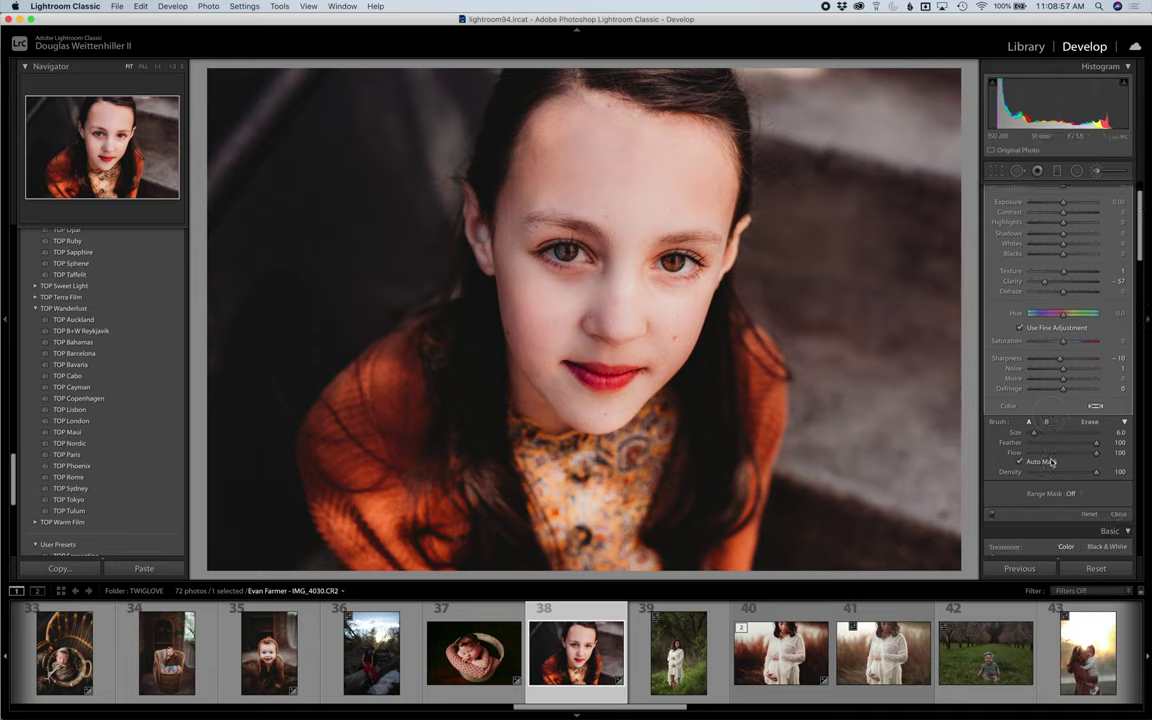
pyautogui.click(992, 515)
pyautogui.click(992, 515)
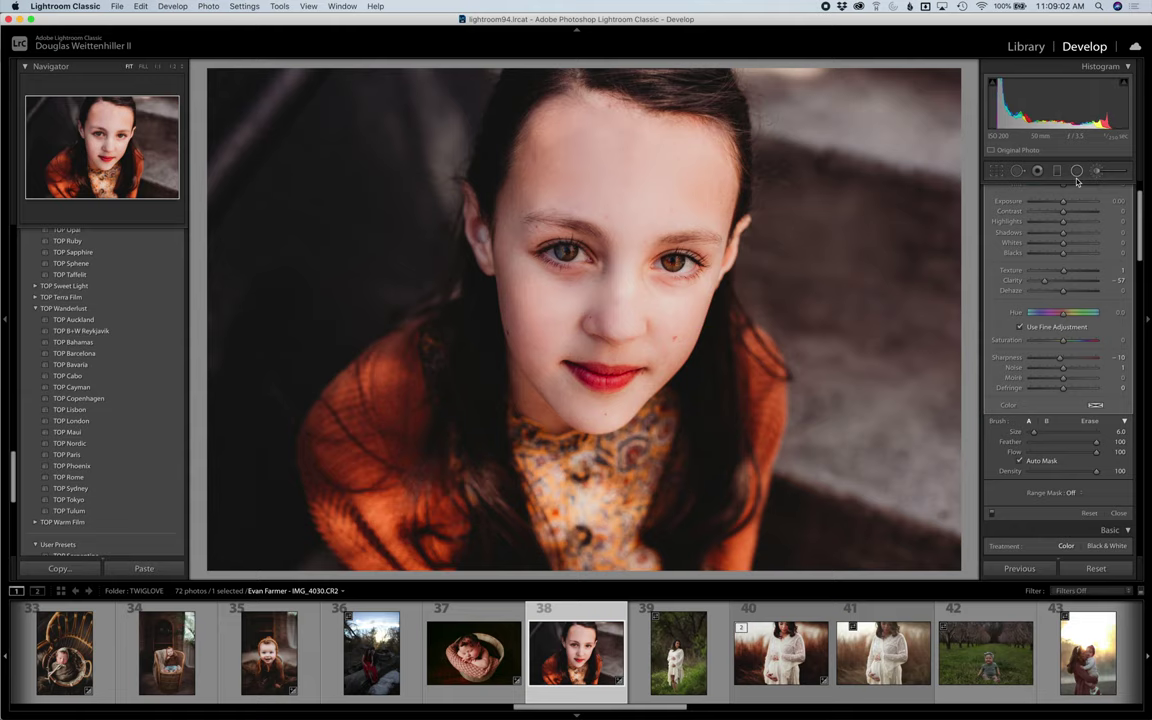
# Start a new brush mask with the TOP Cheeks effect and paint it over both of the girl's cheeks at size 12
pyautogui.scroll(3, 1085, 190)
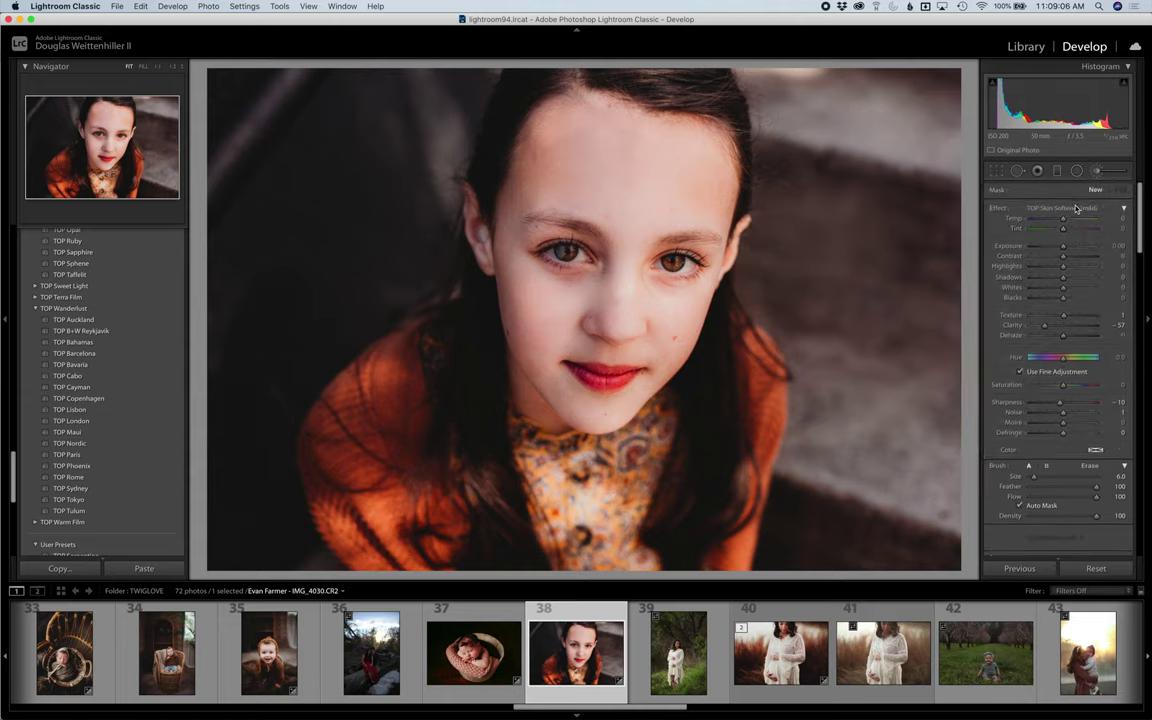
pyautogui.click(1077, 208)
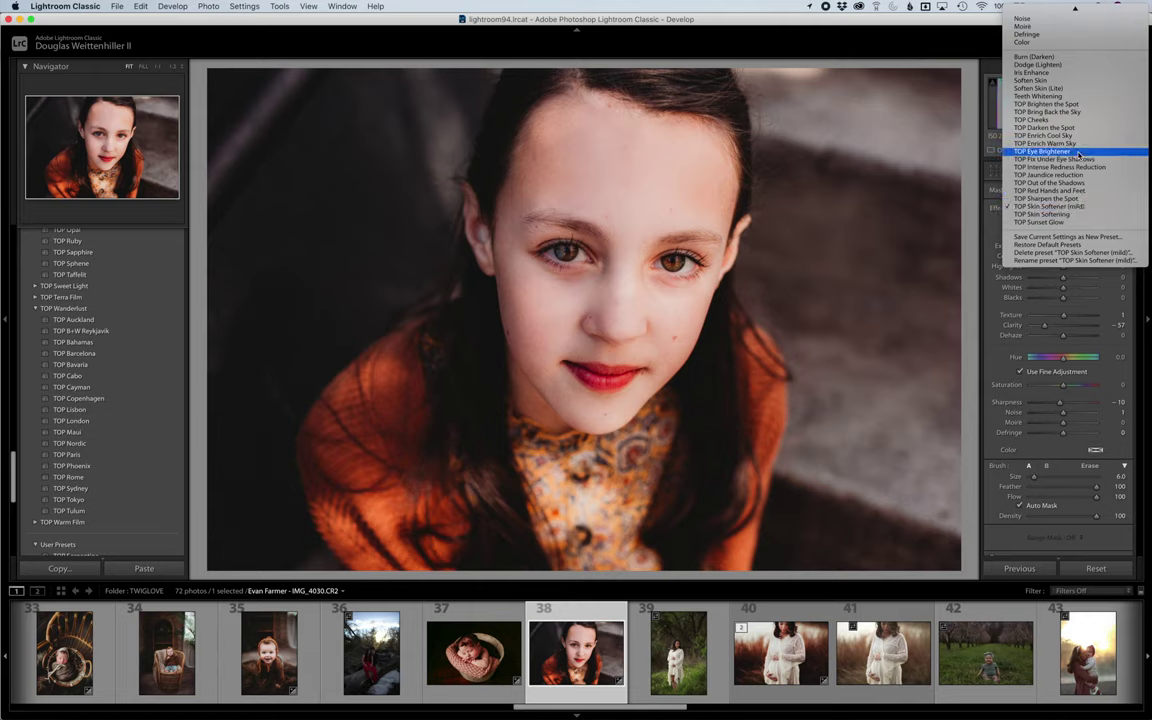
pyautogui.click(1031, 120)
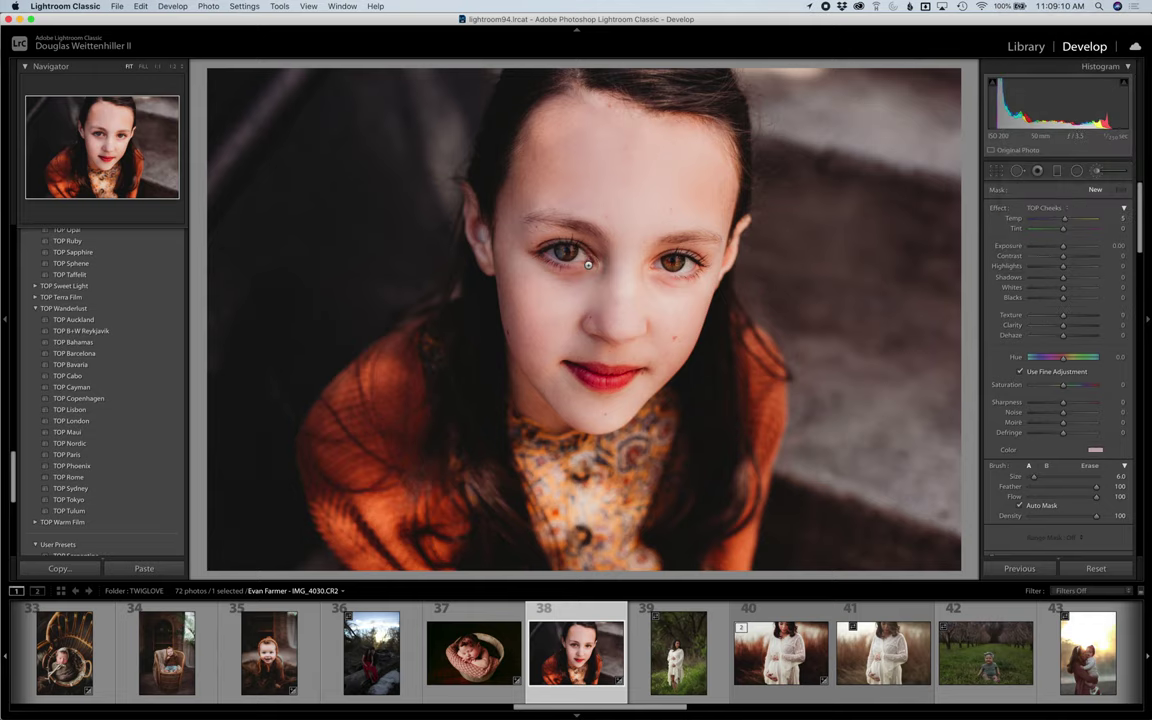
pyautogui.moveTo(512, 292)
pyautogui.mouseDown()
pyautogui.moveTo(536, 368)
pyautogui.moveTo(546, 360)
pyautogui.mouseUp()
pyautogui.moveTo(698, 296); pyautogui.dragTo(672, 356)
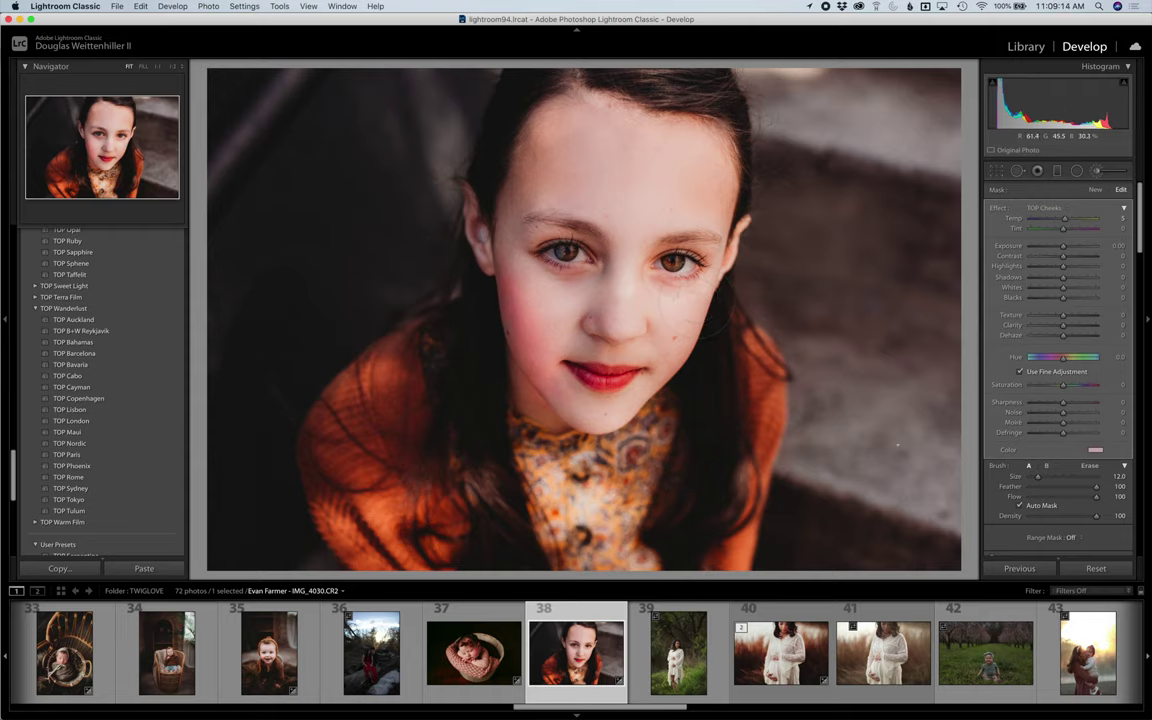
# Create a new brush mask with the TOP Darken the Spot effect and paint the bright steps behind the girl at size 18
pyautogui.click(1094, 189)
pyautogui.click(1060, 207)
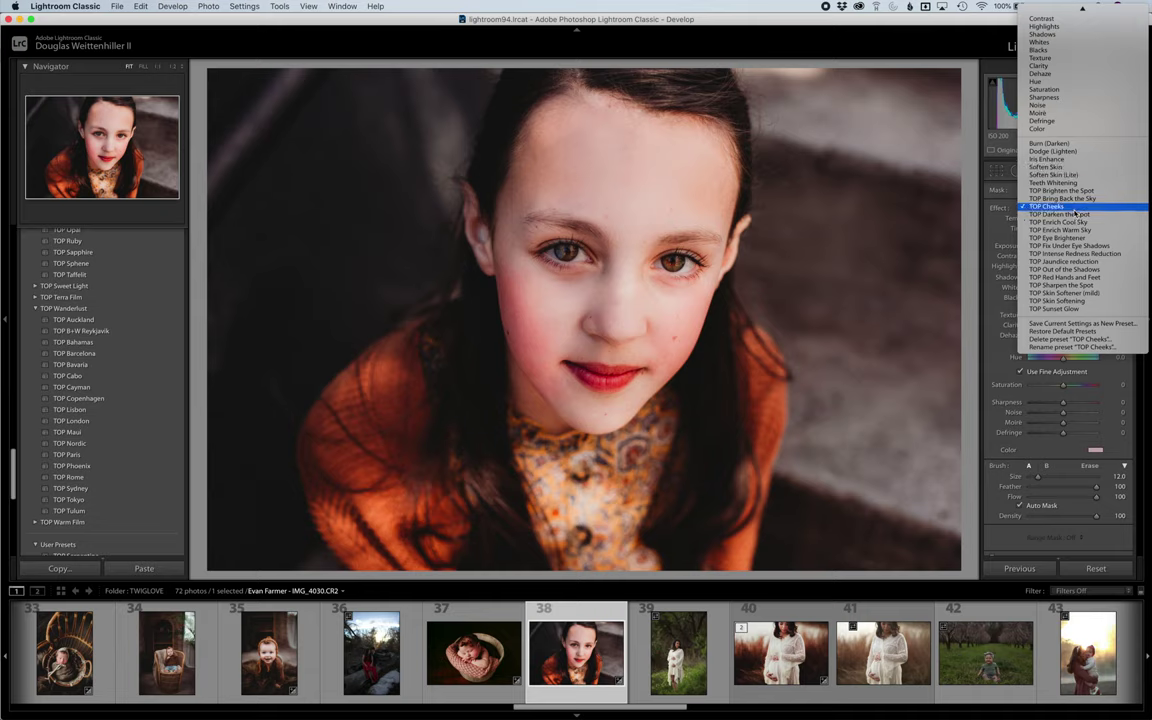
pyautogui.click(1062, 214)
pyautogui.scroll(3, 844, 220)
pyautogui.moveTo(866, 183)
pyautogui.mouseDown()
pyautogui.moveTo(875, 139)
pyautogui.moveTo(908, 184)
pyautogui.moveTo(926, 140)
pyautogui.moveTo(948, 165)
pyautogui.moveTo(946, 332)
pyautogui.mouseUp()
pyautogui.moveTo(842, 236); pyautogui.dragTo(816, 494)
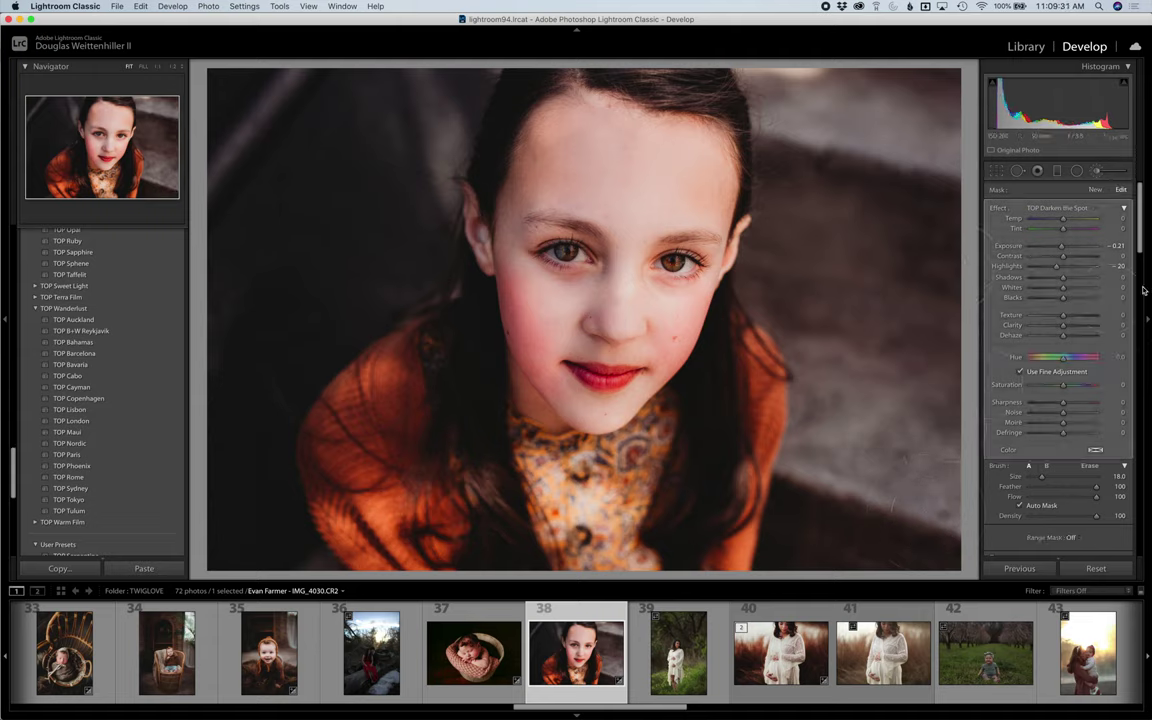